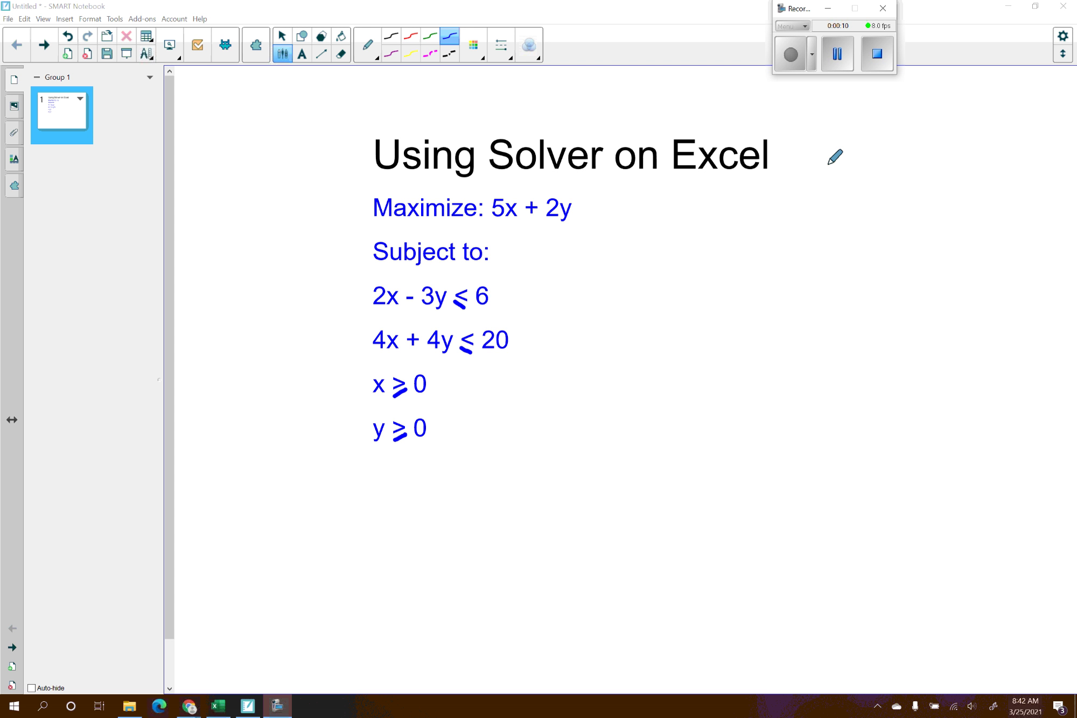
# Draw a blue pen box around the objective 5x + 2y and a brace beside the four constraints.
pyautogui.click(828, 165)
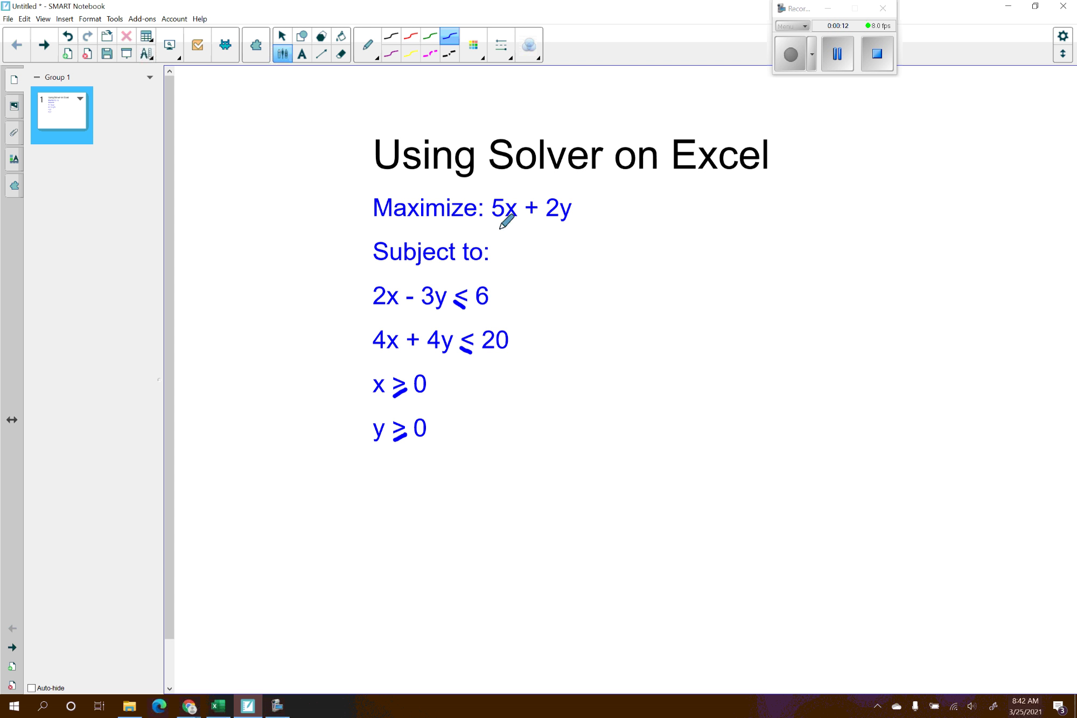
pyautogui.moveTo(492, 224)
pyautogui.mouseDown()
pyautogui.moveTo(585, 197)
pyautogui.moveTo(486, 210)
pyautogui.moveTo(491, 226)
pyautogui.mouseUp()
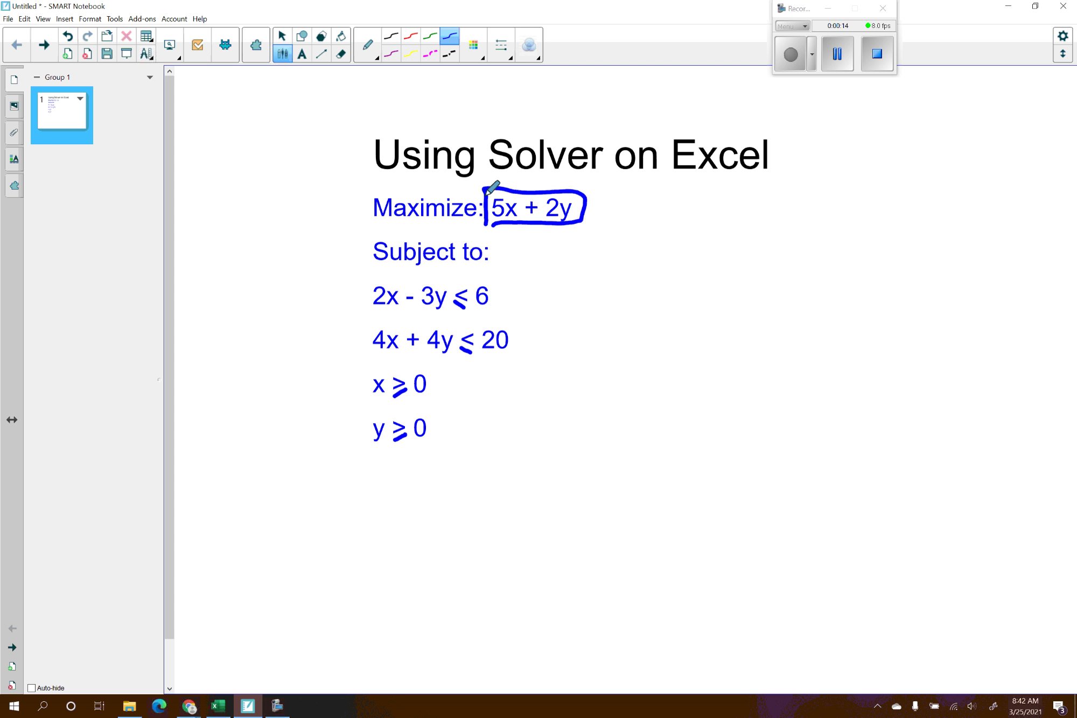
pyautogui.moveTo(357, 279); pyautogui.dragTo(329, 441)
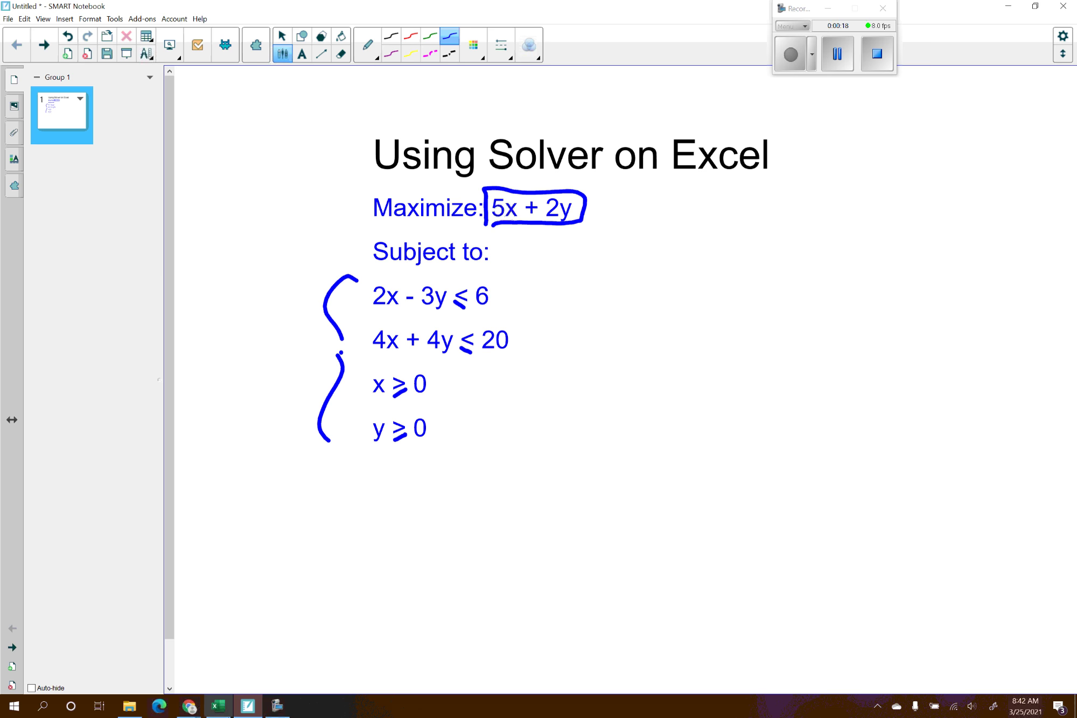
# Switch to the Excel workbook, then circle the constraints block in ink and underline the objective z = 5x+2y.
pyautogui.moveTo(222, 710)
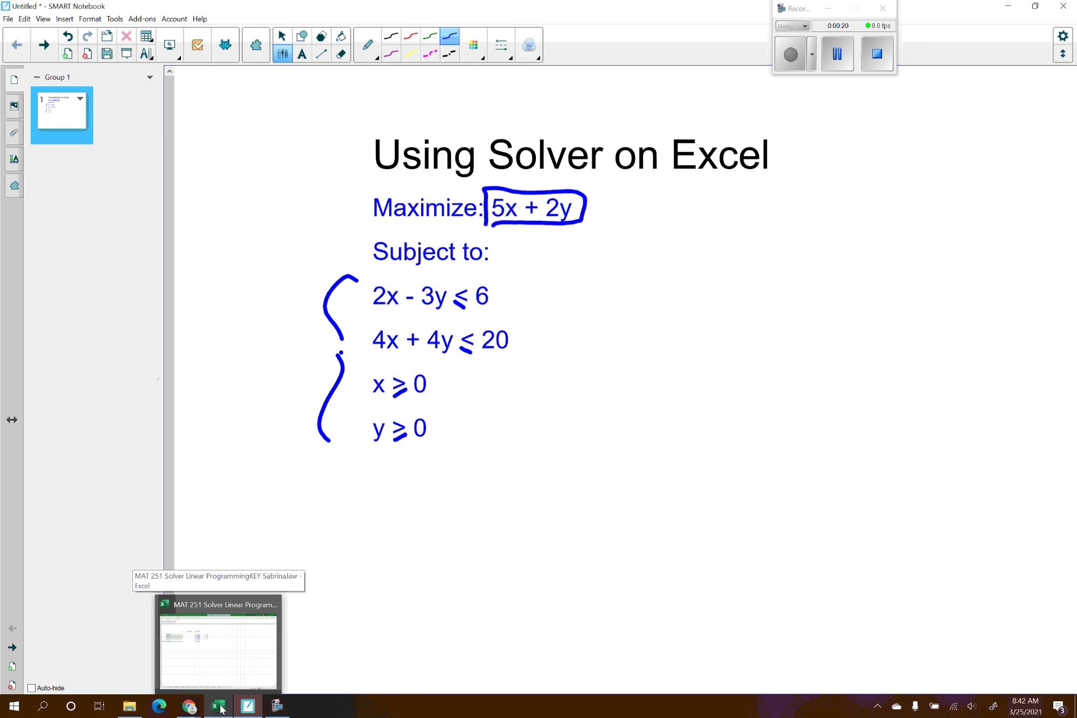
pyautogui.click(221, 710)
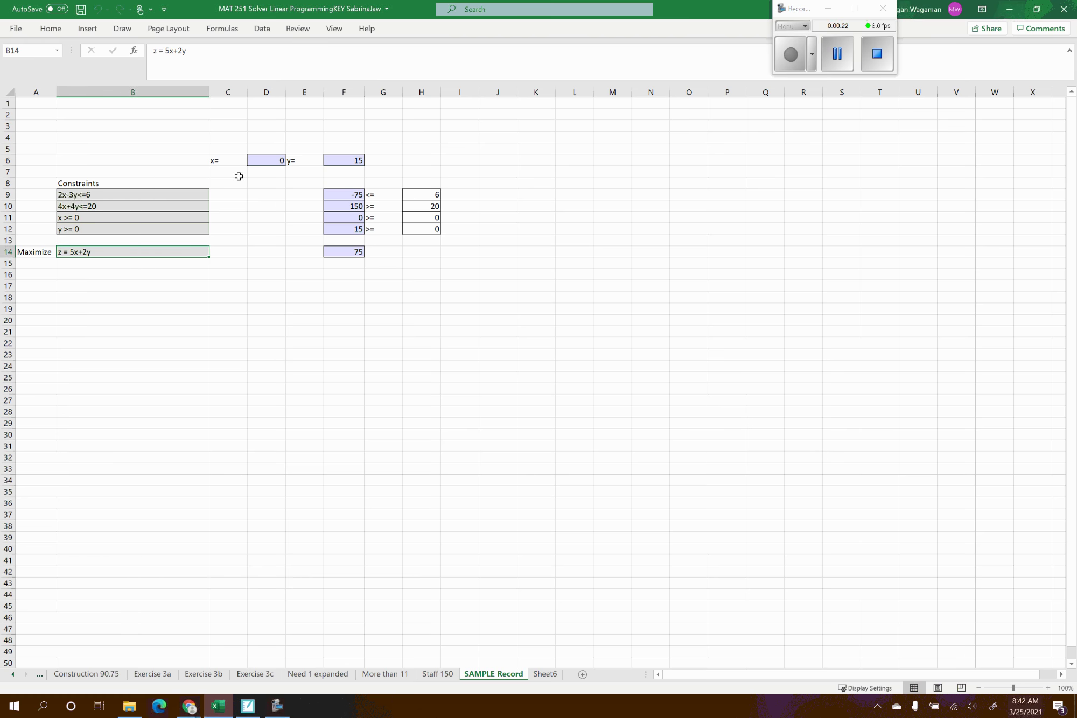
pyautogui.click(97, 195)
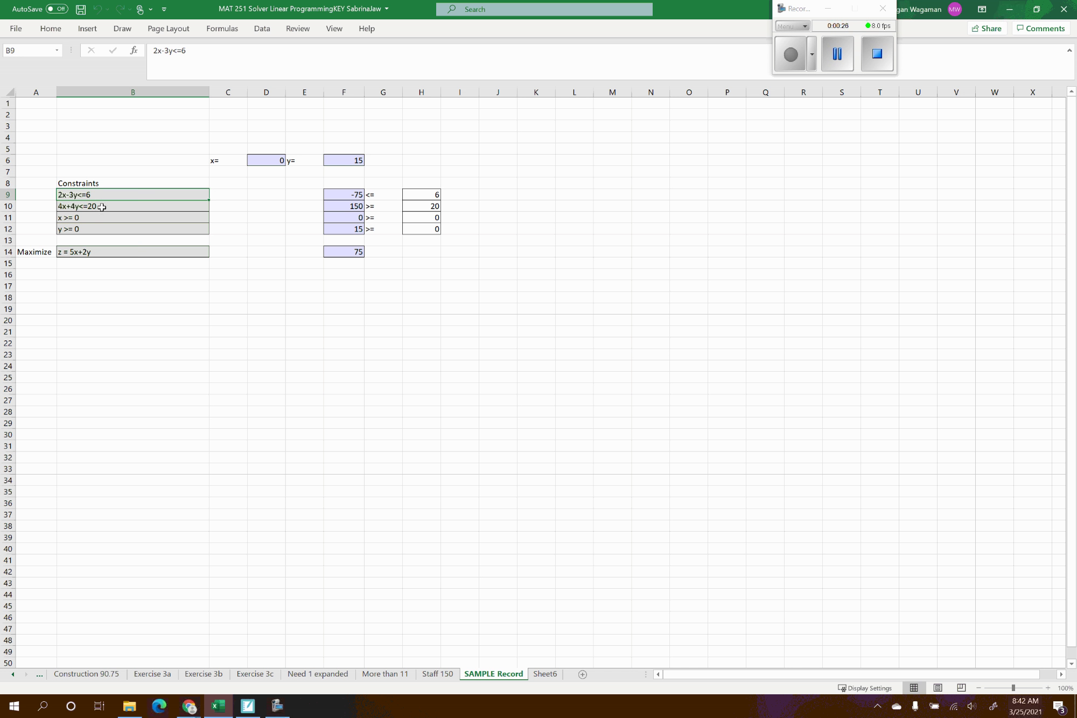
pyautogui.moveTo(48, 157)
pyautogui.mouseDown()
pyautogui.moveTo(57, 246)
pyautogui.moveTo(236, 229)
pyautogui.moveTo(45, 158)
pyautogui.mouseUp()
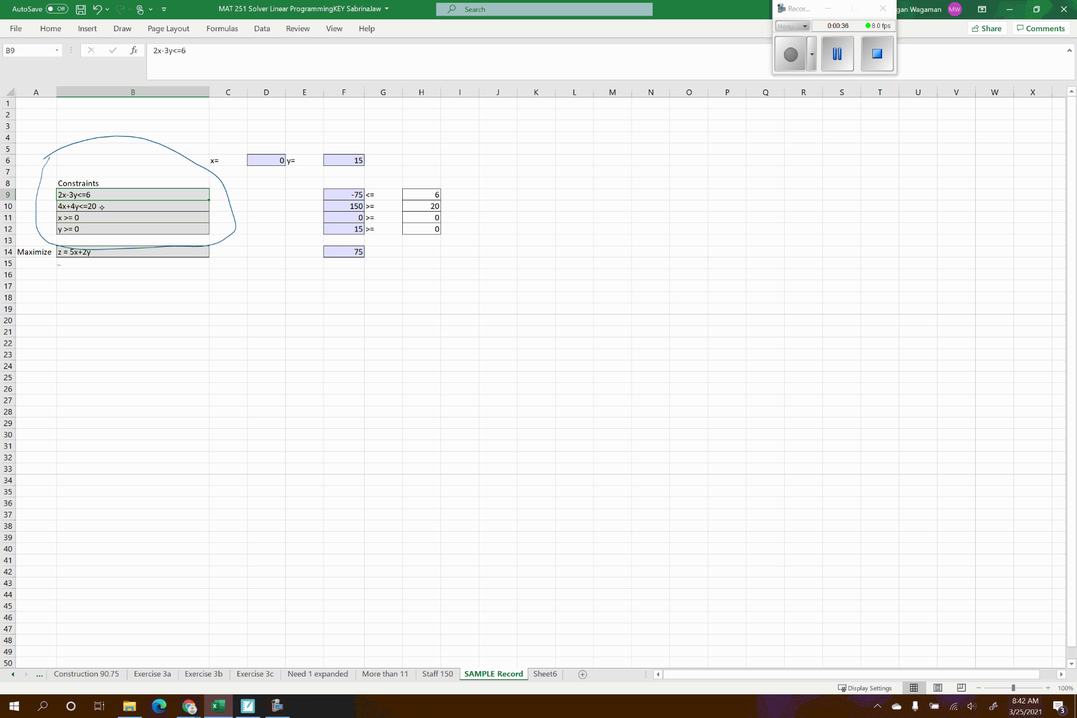
pyautogui.moveTo(58, 265); pyautogui.dragTo(125, 265)
# Inspect the x and y variable cells D6 and F6 and the first constraint's formula in F9.
pyautogui.click(261, 160)
pyautogui.click(338, 163)
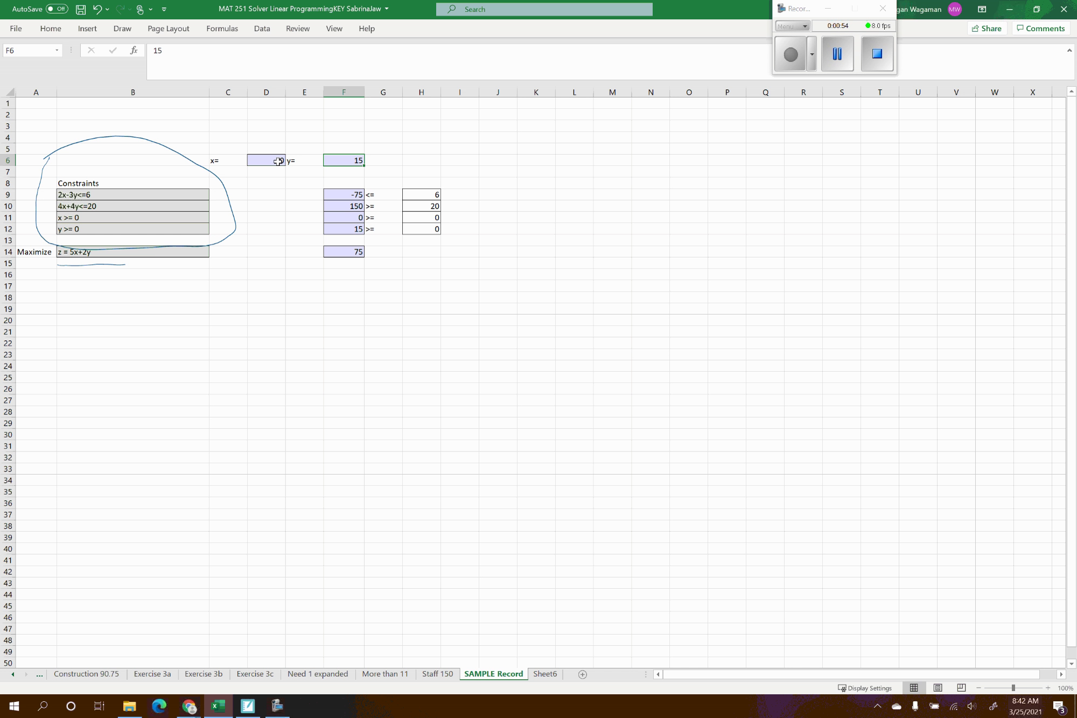
pyautogui.click(343, 194)
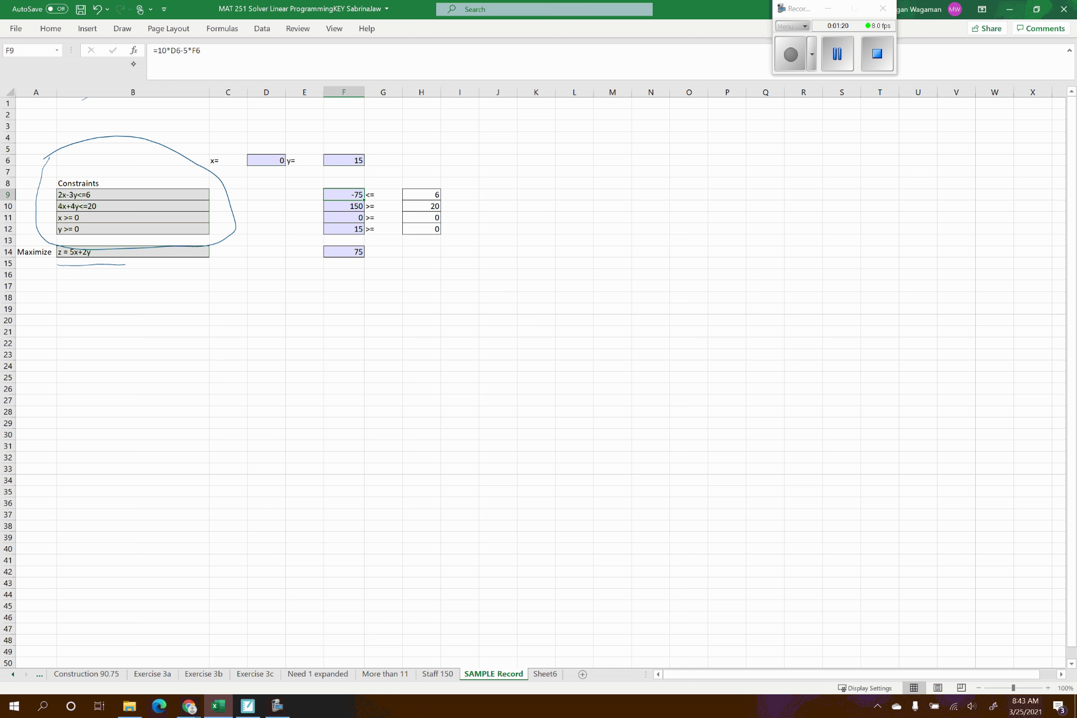
pyautogui.click(135, 92)
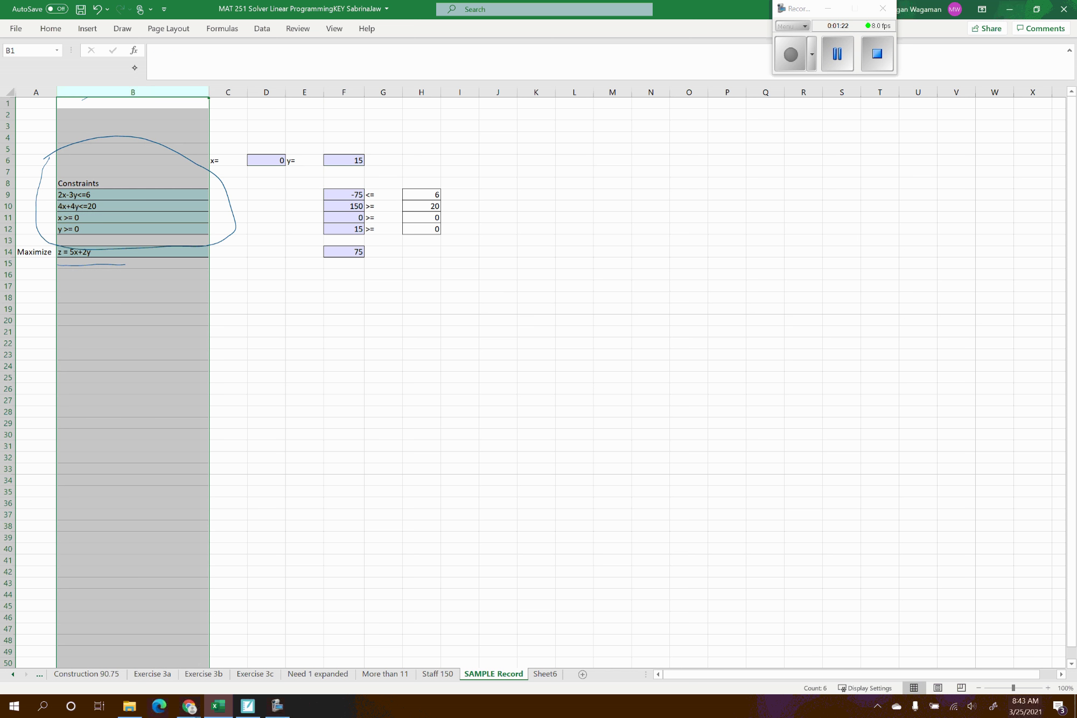
pyautogui.click(317, 196)
# Change the first constraint's formula in F9 to =2*D6-3*F6.
pyautogui.click(333, 192)
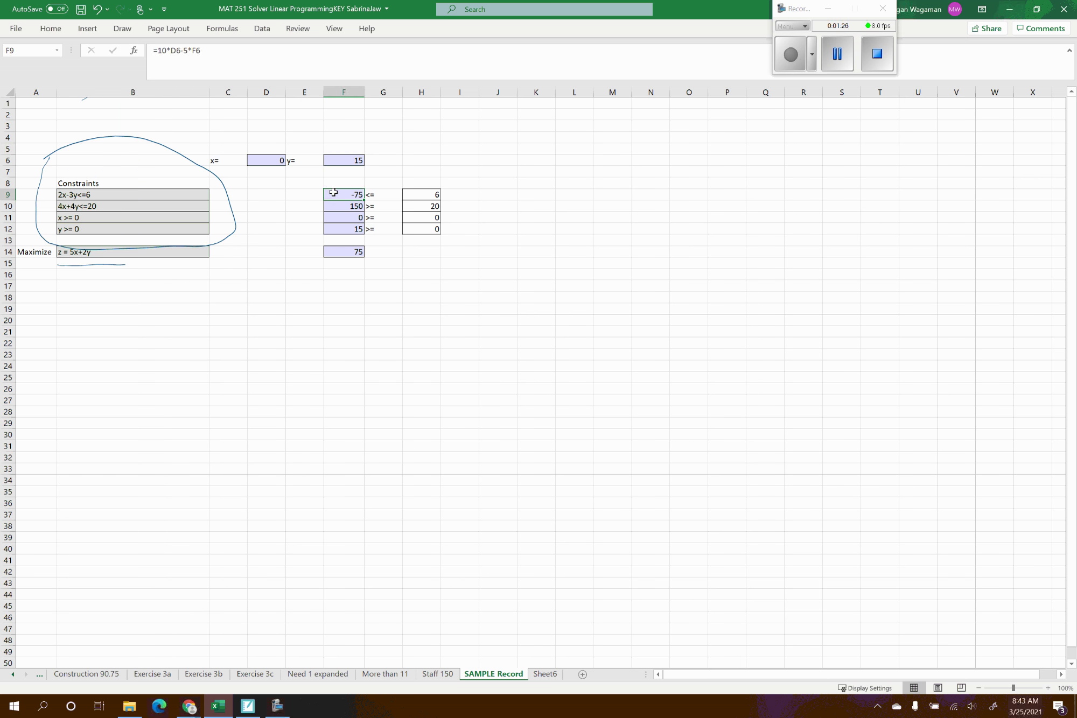
pyautogui.click(164, 50)
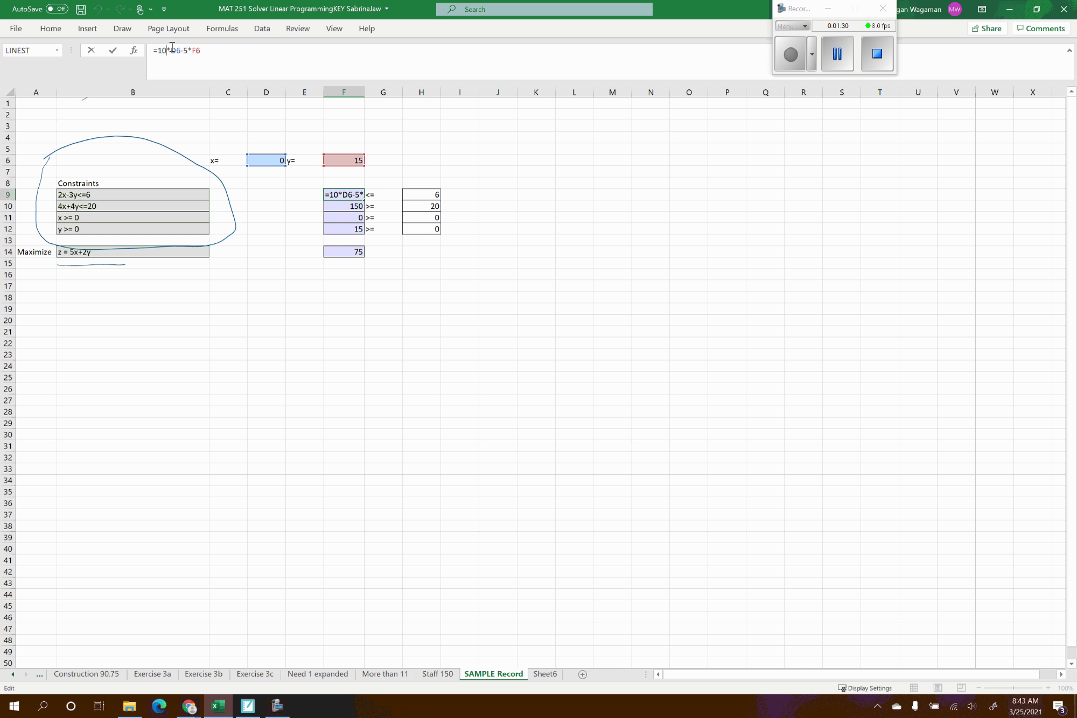
pyautogui.press('BackSpace')
pyautogui.press('BackSpace')
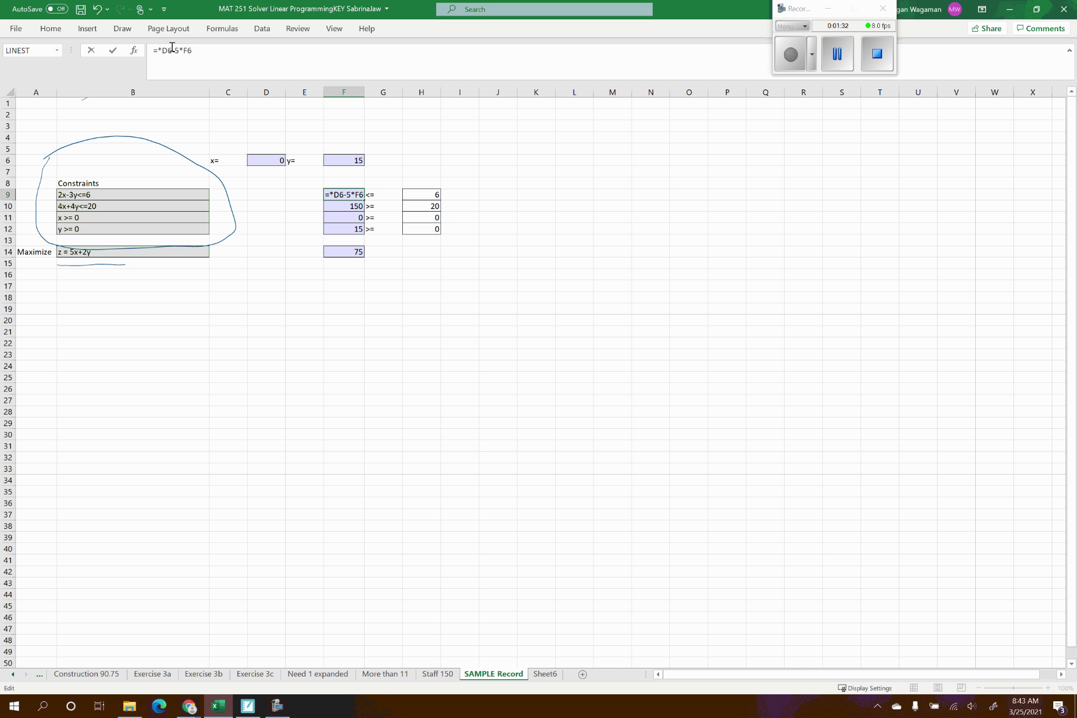
pyautogui.write('2')
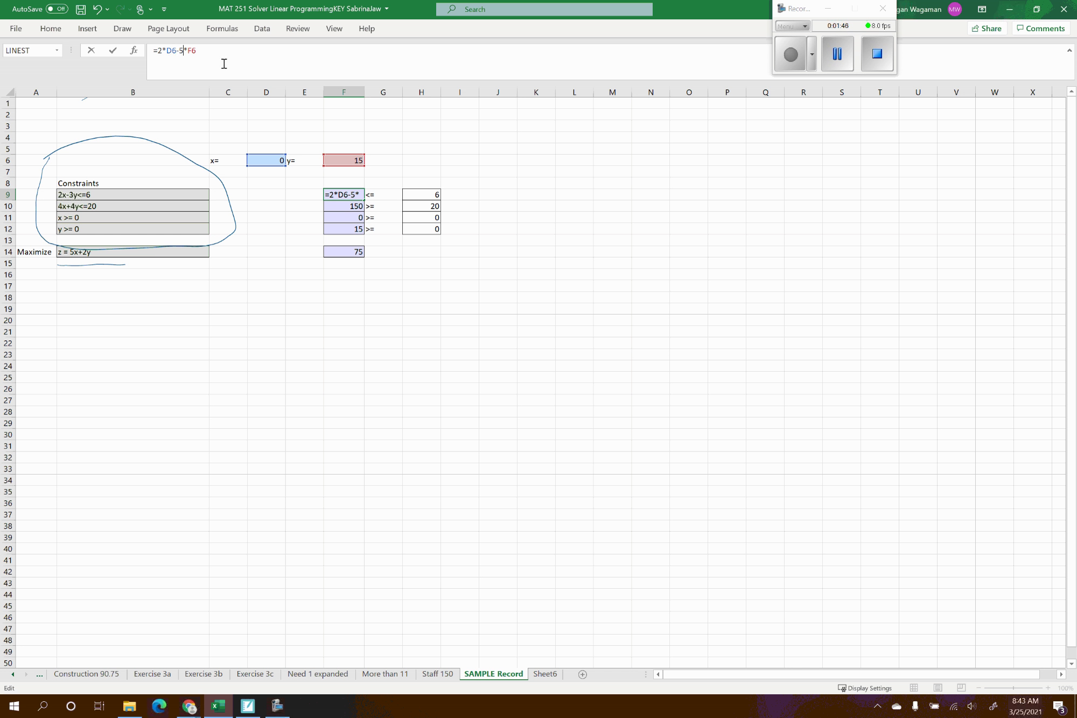
pyautogui.press('BackSpace')
pyautogui.write('3')
pyautogui.click(224, 63)
pyautogui.press('Return')
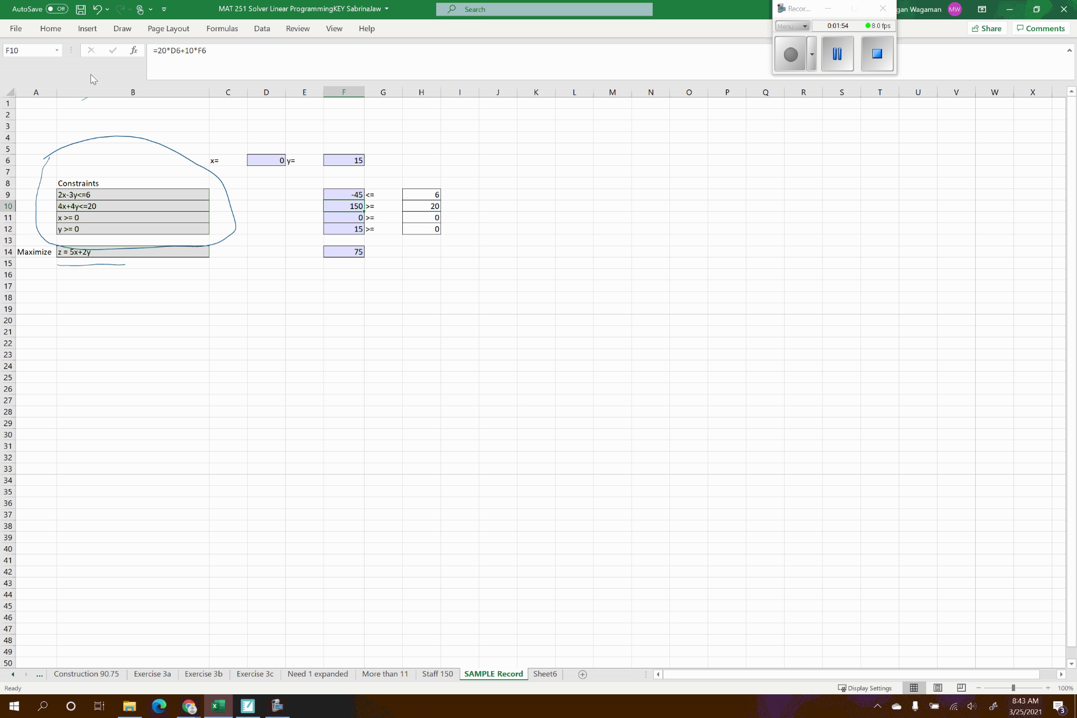
# Change the second constraint's formula in F10 to =4*D6+4*F6.
pyautogui.click(167, 50)
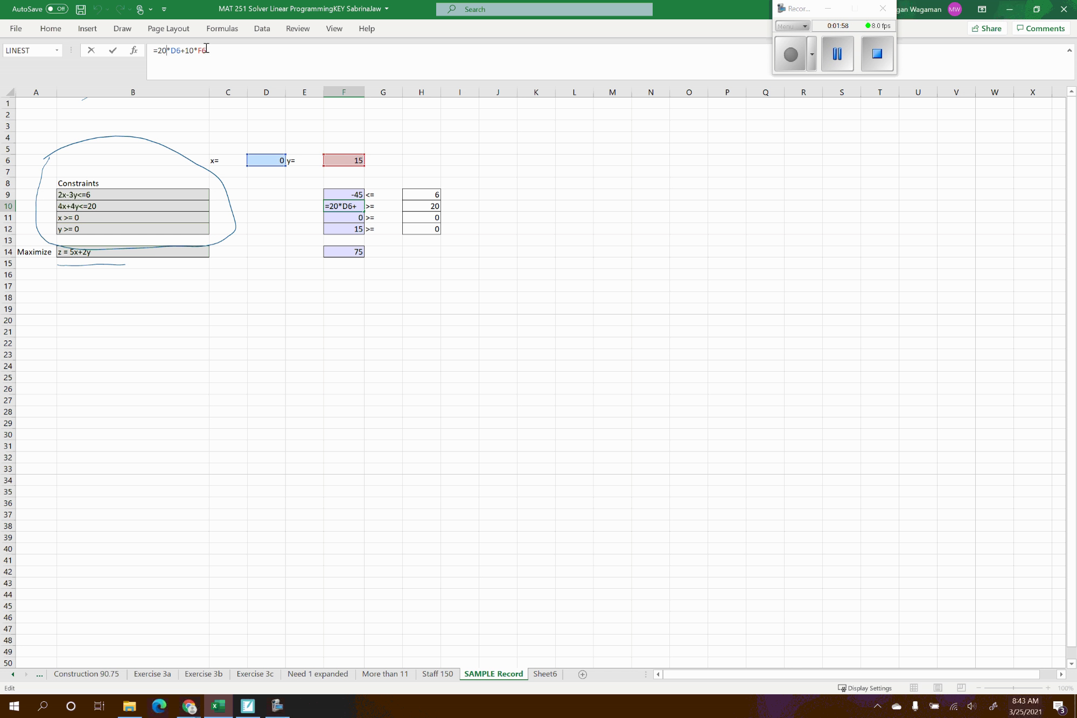
pyautogui.press('BackSpace')
pyautogui.press('BackSpace')
pyautogui.write('4')
pyautogui.press('Right')
pyautogui.press('Right')
pyautogui.press('Right')
pyautogui.press('Right')
pyautogui.press('Right')
pyautogui.press('Right')
pyautogui.press('BackSpace')
pyautogui.press('BackSpace')
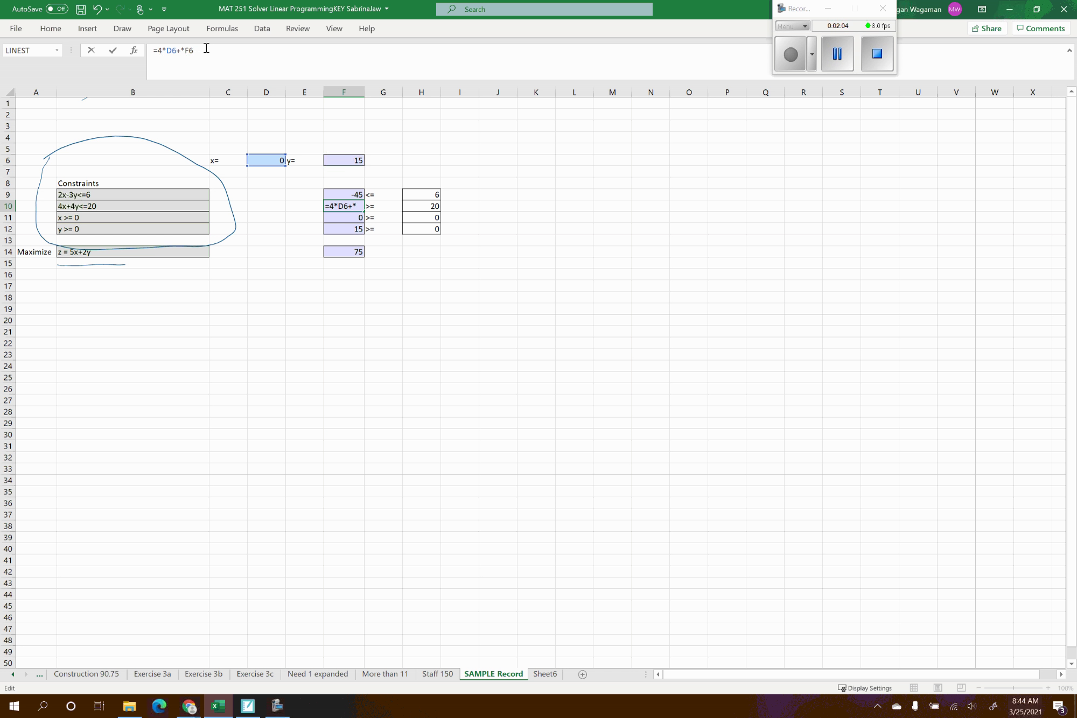
pyautogui.write('4')
pyautogui.press('Right')
pyautogui.press('Right')
pyautogui.press('Right')
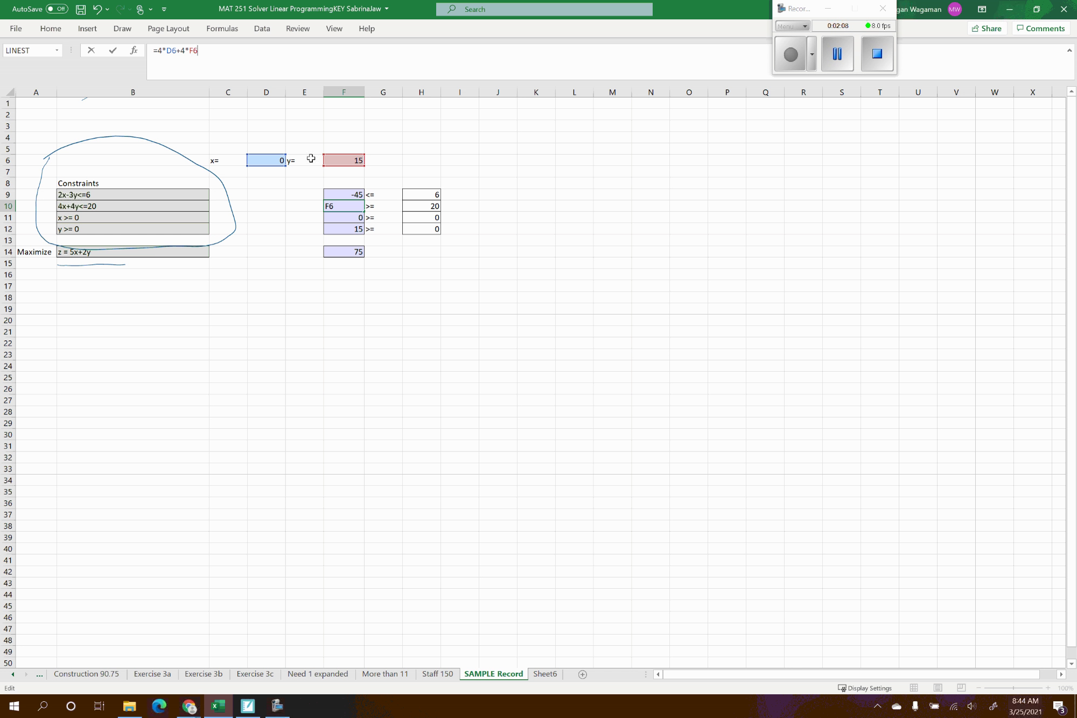
pyautogui.press('Return')
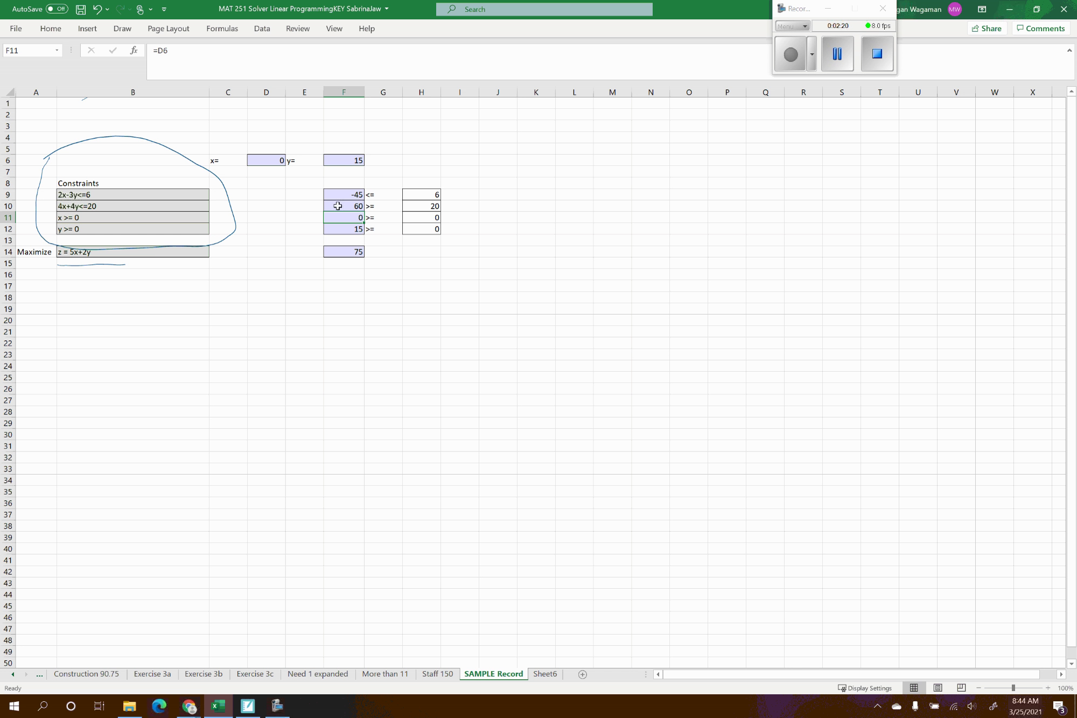
# Change the second constraint's inequality sign in G10 to <=.
pyautogui.press('Down')
pyautogui.click(374, 195)
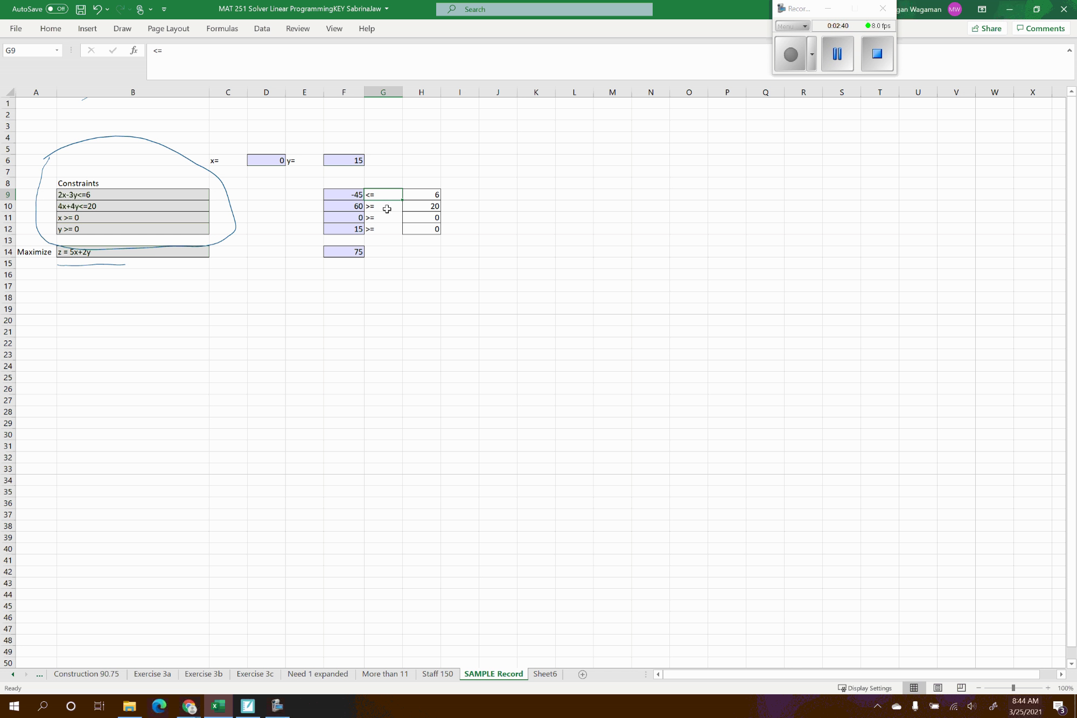
pyautogui.click(387, 209)
pyautogui.write('<=')
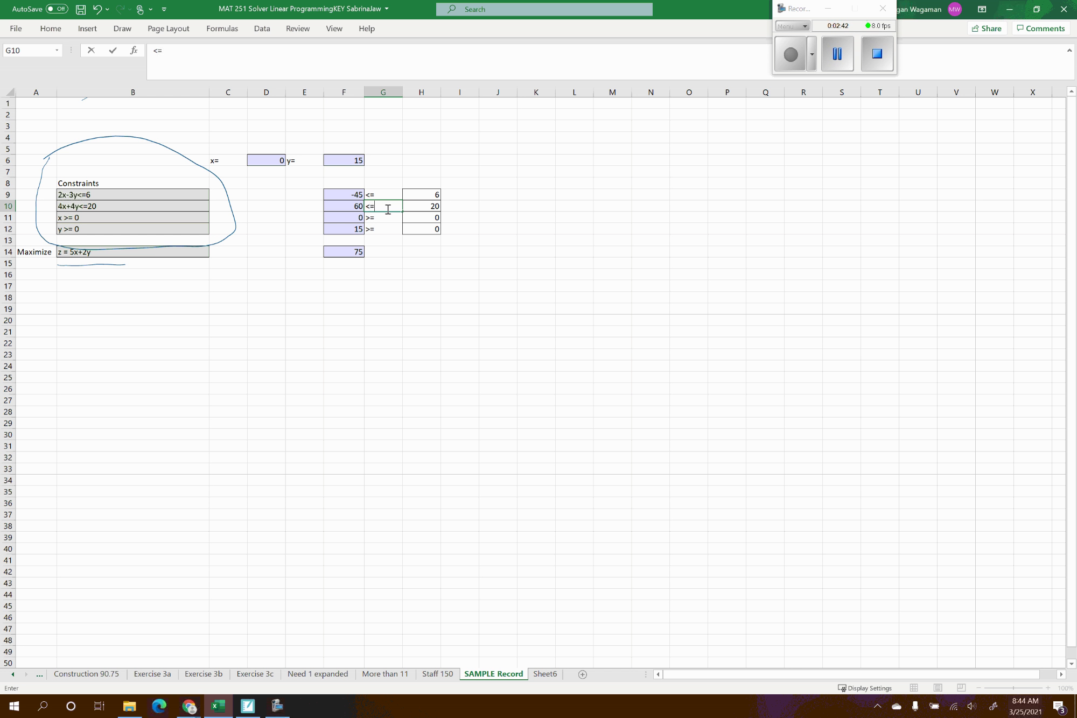
pyautogui.press('Return')
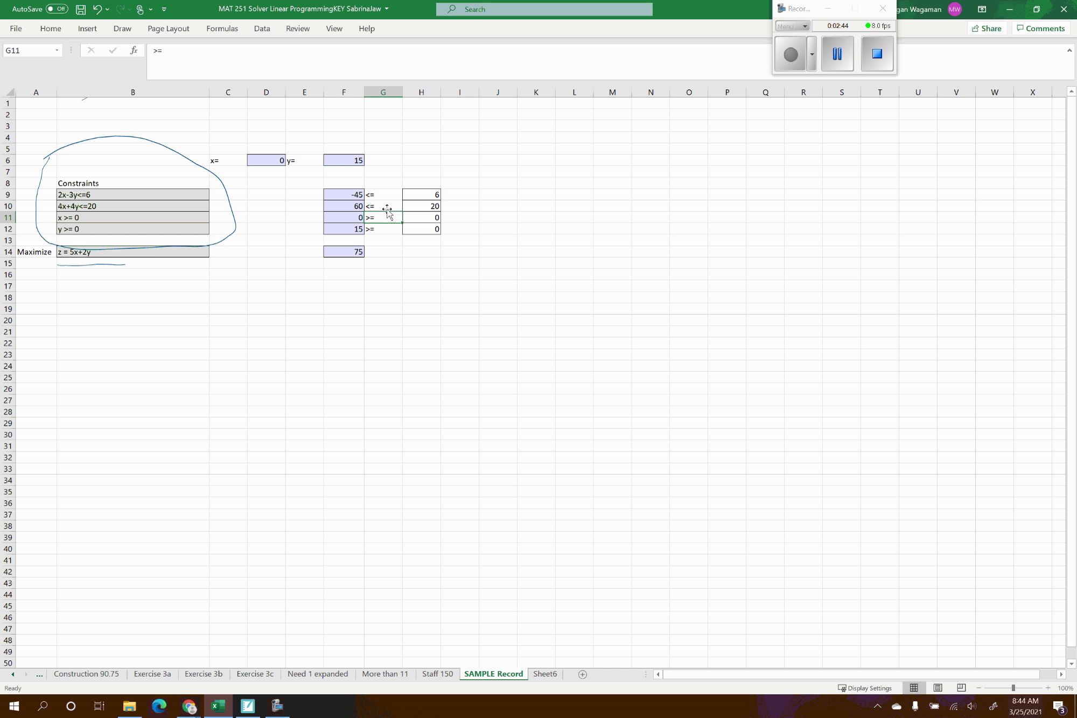
pyautogui.press('Return')
pyautogui.press('Return')
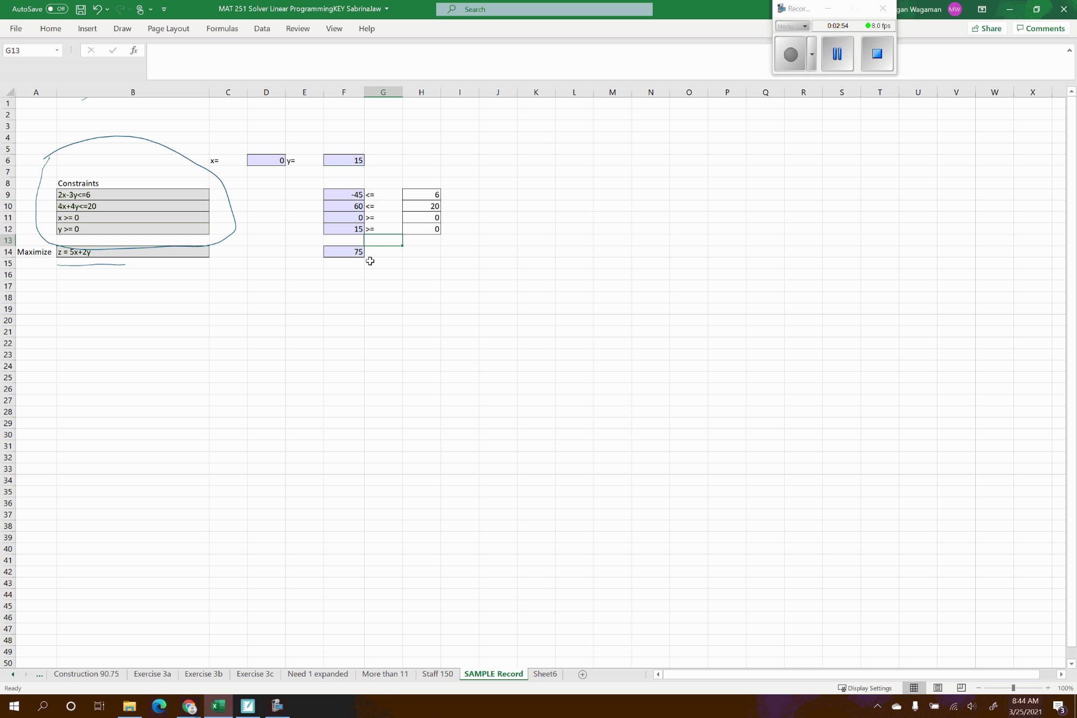
# Draw an ink arrow pointing at the objective value cell F14.
pyautogui.click(336, 252)
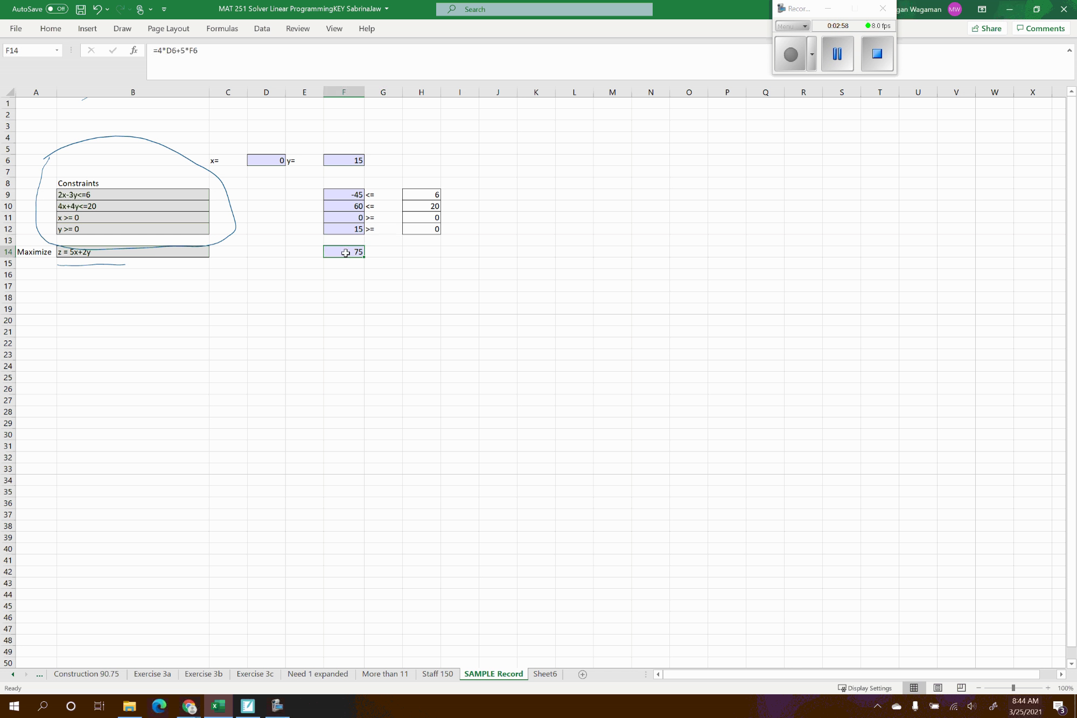
pyautogui.moveTo(289, 296); pyautogui.dragTo(323, 266)
pyautogui.moveTo(312, 268); pyautogui.dragTo(323, 271)
# Change the objective formula in F14 to =5*D6+2*F6.
pyautogui.click(162, 52)
pyautogui.press('BackSpace')
pyautogui.write('5')
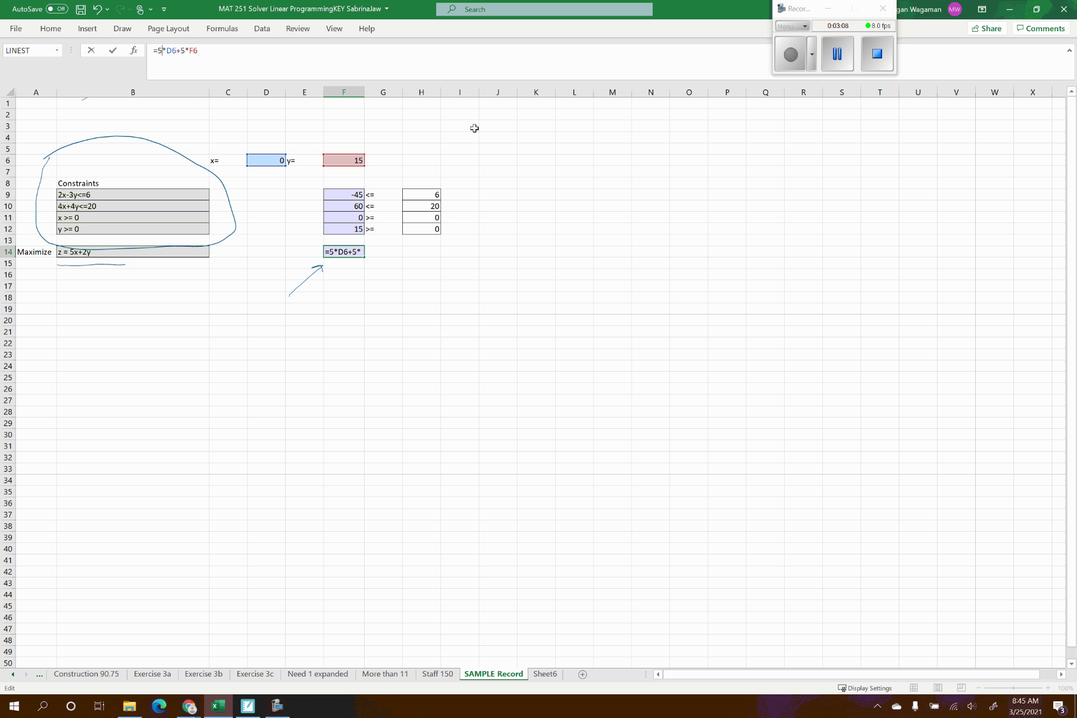
pyautogui.press('Right')
pyautogui.press('Right')
pyautogui.press('BackSpace')
pyautogui.write('2')
pyautogui.press('Return')
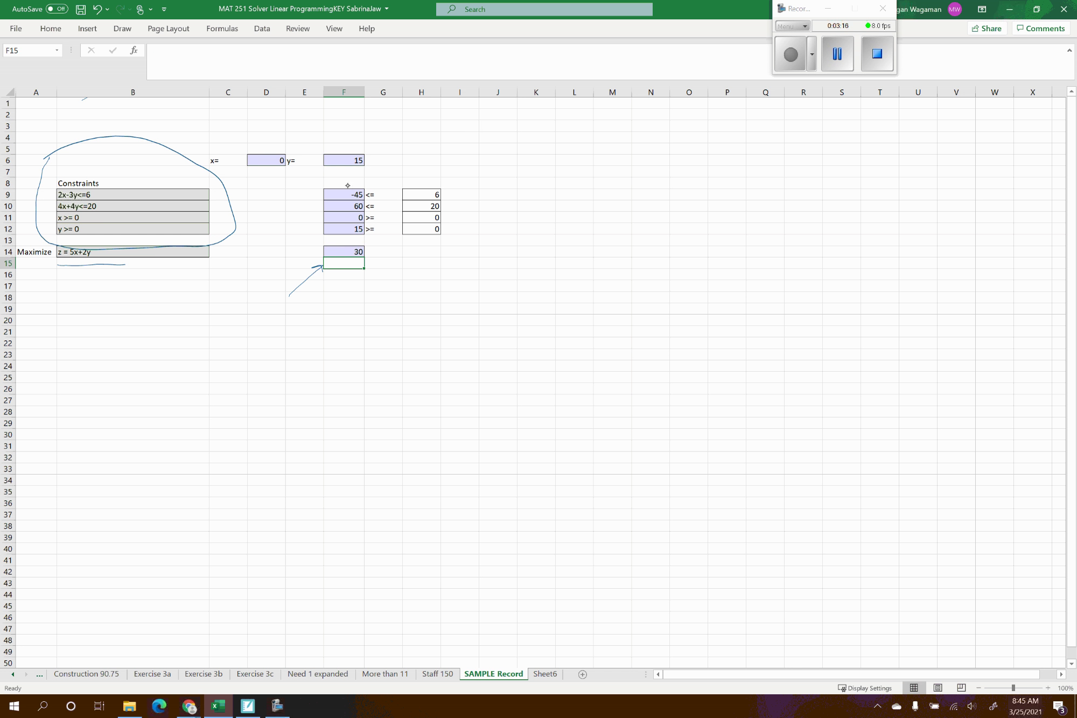
# Mark the constraint formulas F9:F12 in ink as equations and draw a curve from that note to the arrow at F14.
pyautogui.moveTo(306, 188)
pyautogui.mouseDown()
pyautogui.moveTo(311, 235)
pyautogui.moveTo(266, 220)
pyautogui.moveTo(274, 229)
pyautogui.mouseUp()
pyautogui.moveTo(257, 236); pyautogui.dragTo(307, 281)
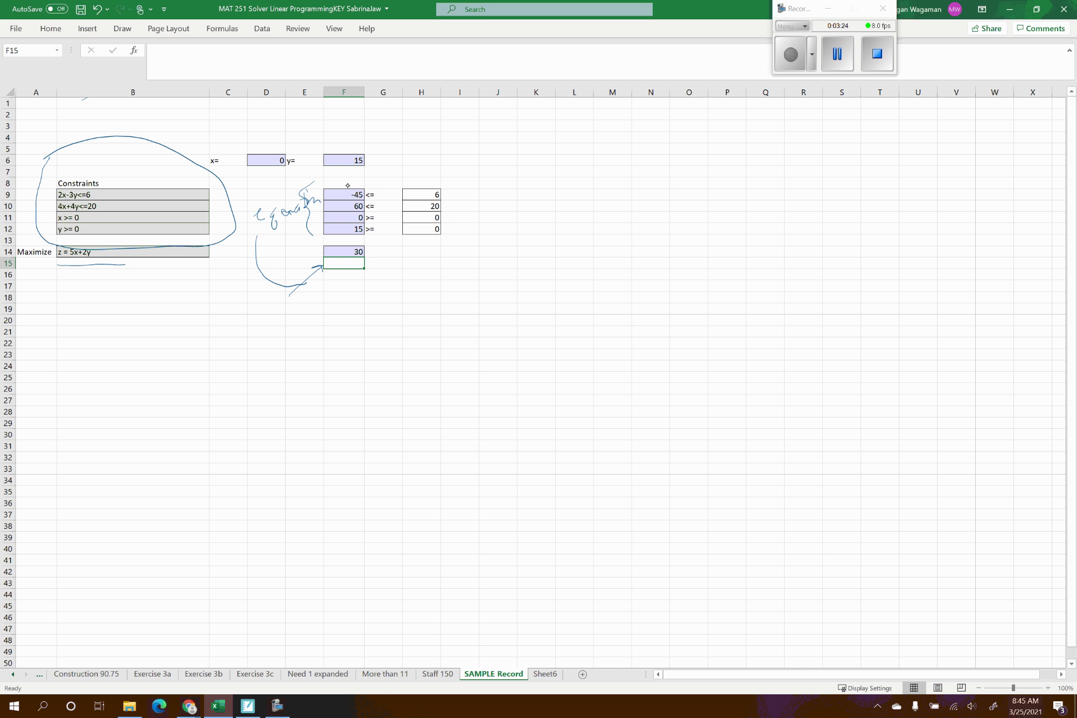
# Open Solver with F14 as the objective to maximize and set D6 and F6 as the changing variable cells.
pyautogui.click(349, 252)
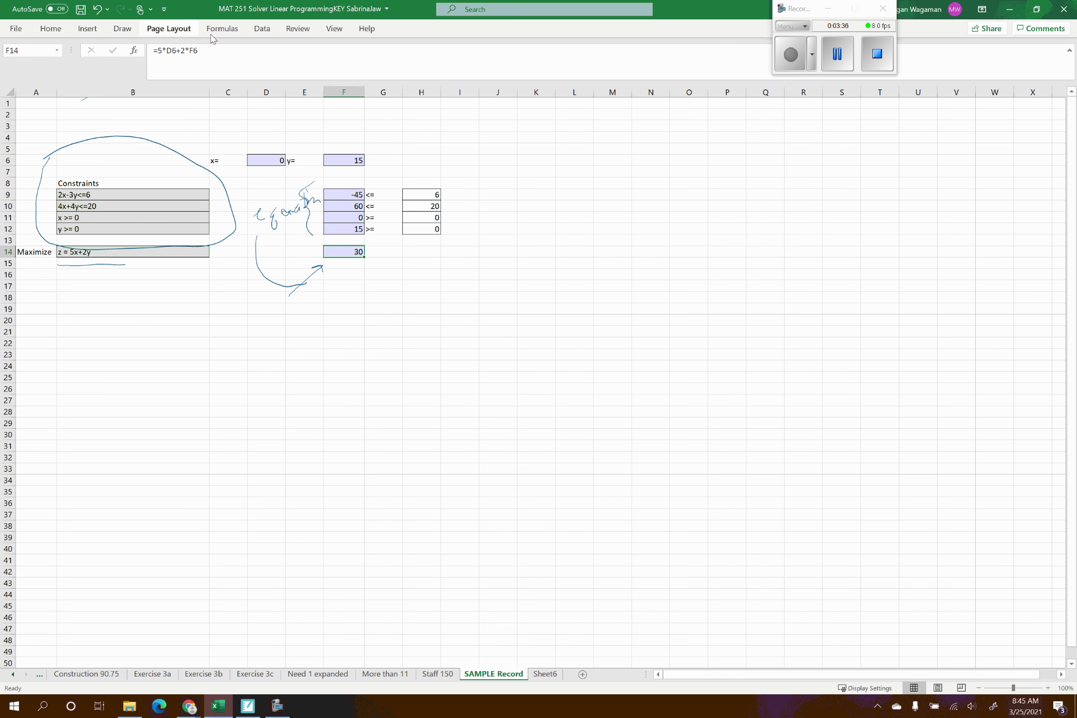
pyautogui.click(264, 30)
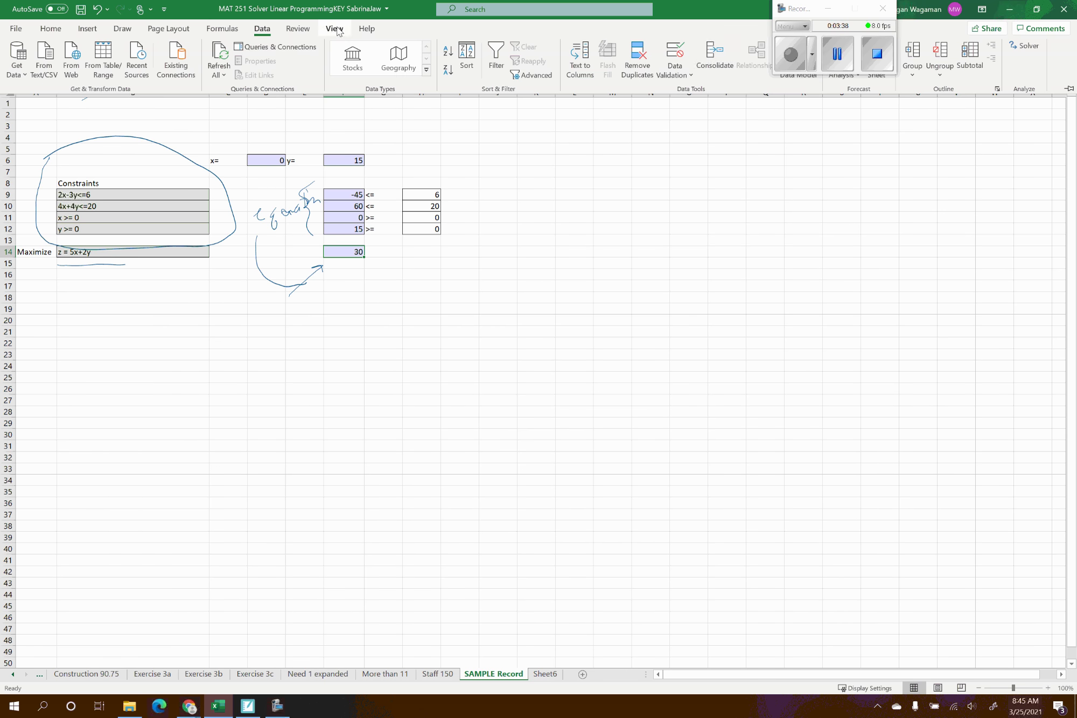
pyautogui.click(1027, 49)
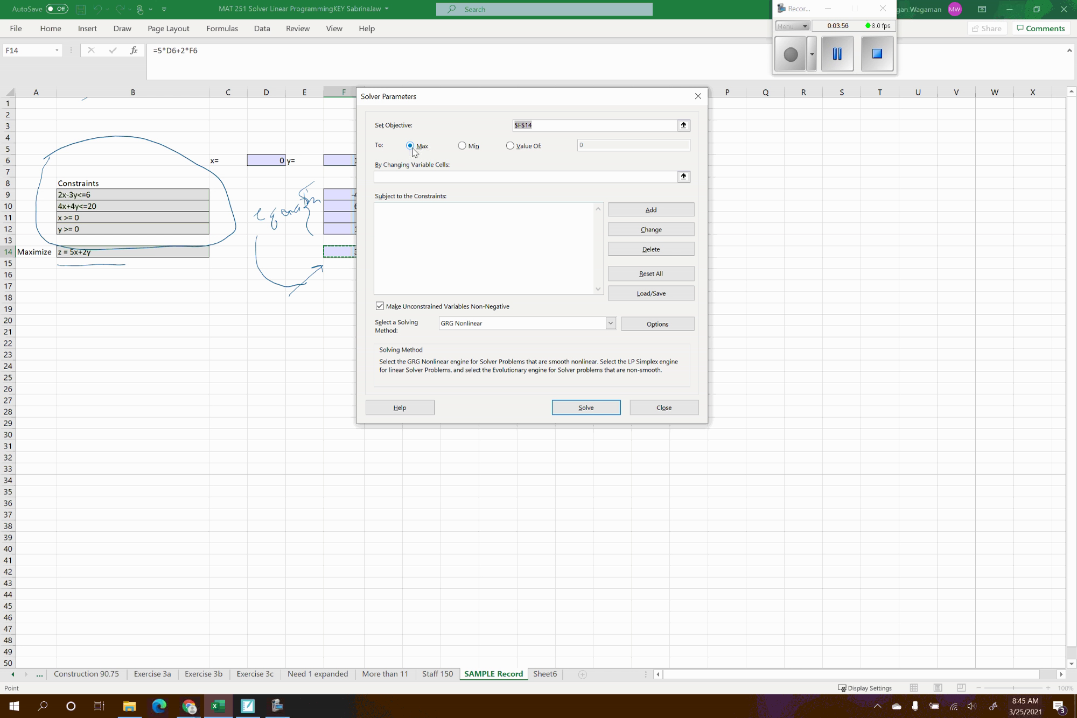
pyautogui.click(391, 177)
pyautogui.click(266, 160)
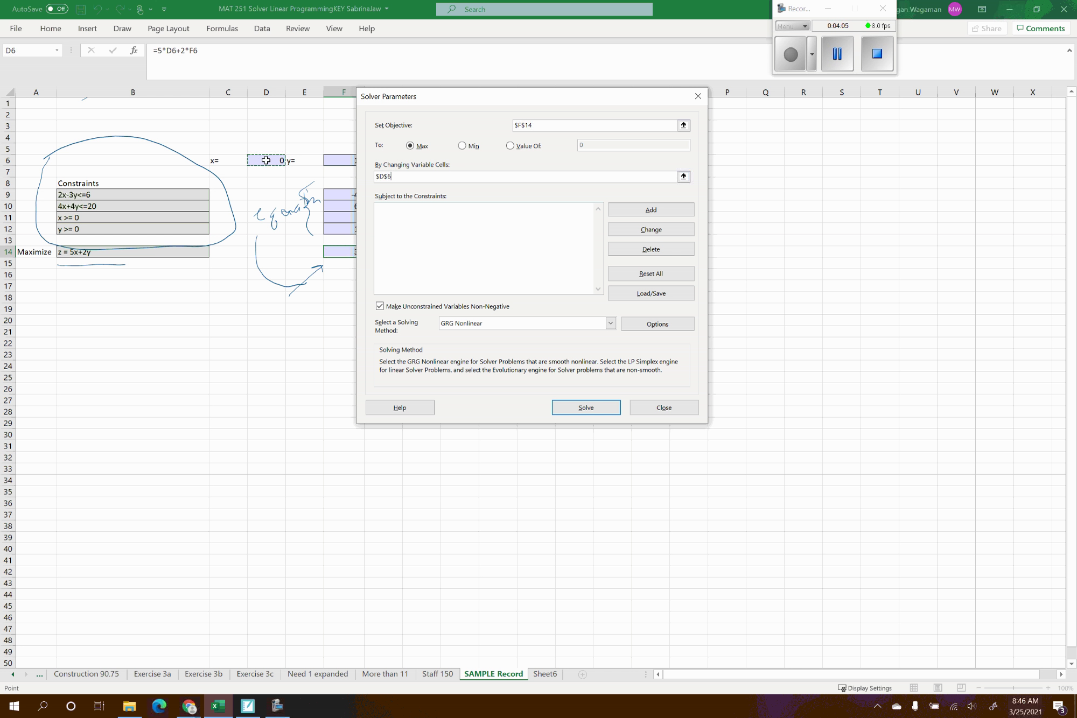
pyautogui.keyDown('ctrl'); pyautogui.click(339, 162); pyautogui.keyUp('ctrl')
# Add the Solver constraint $F$9 <= $H$9.
pyautogui.click(401, 221)
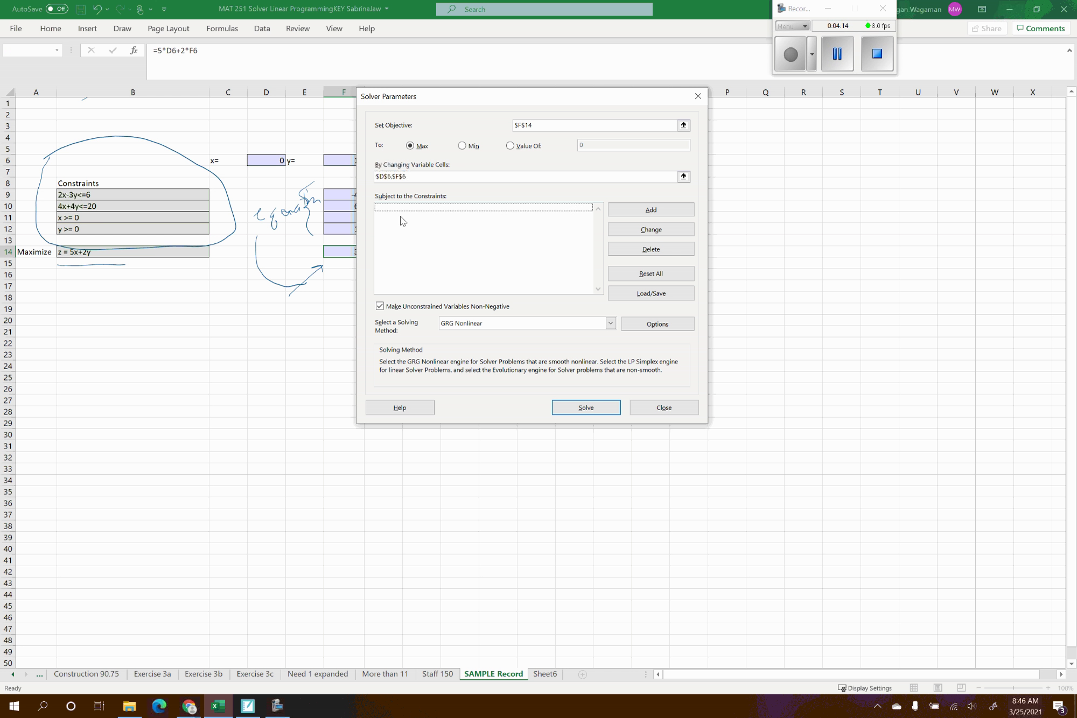
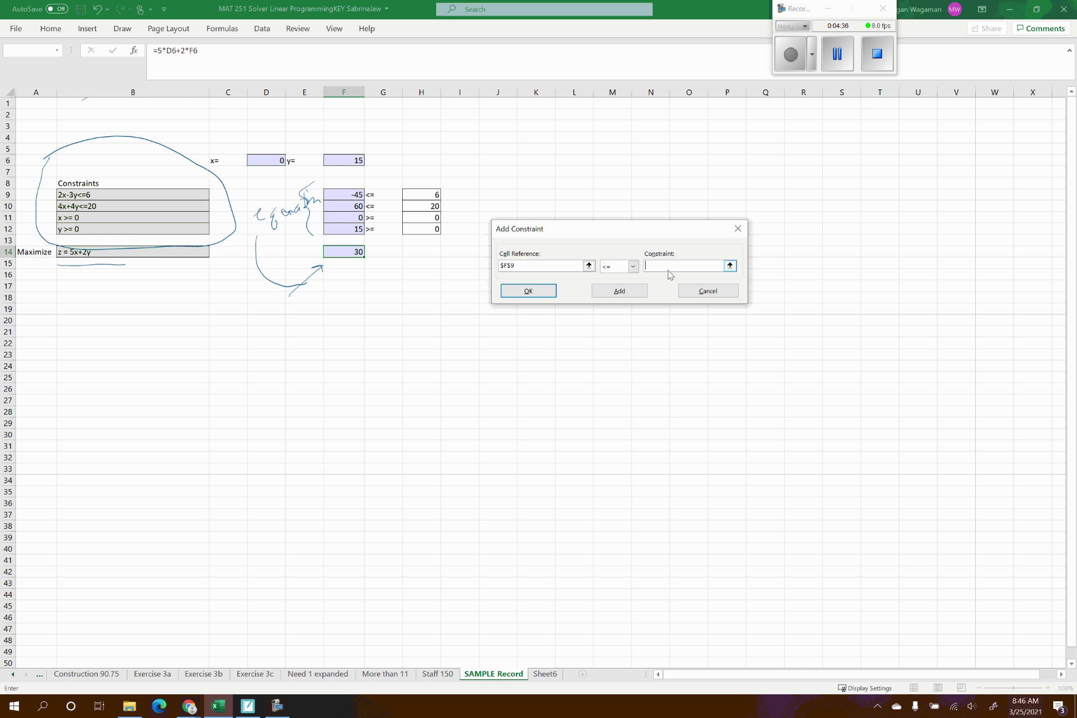
pyautogui.click(424, 194)
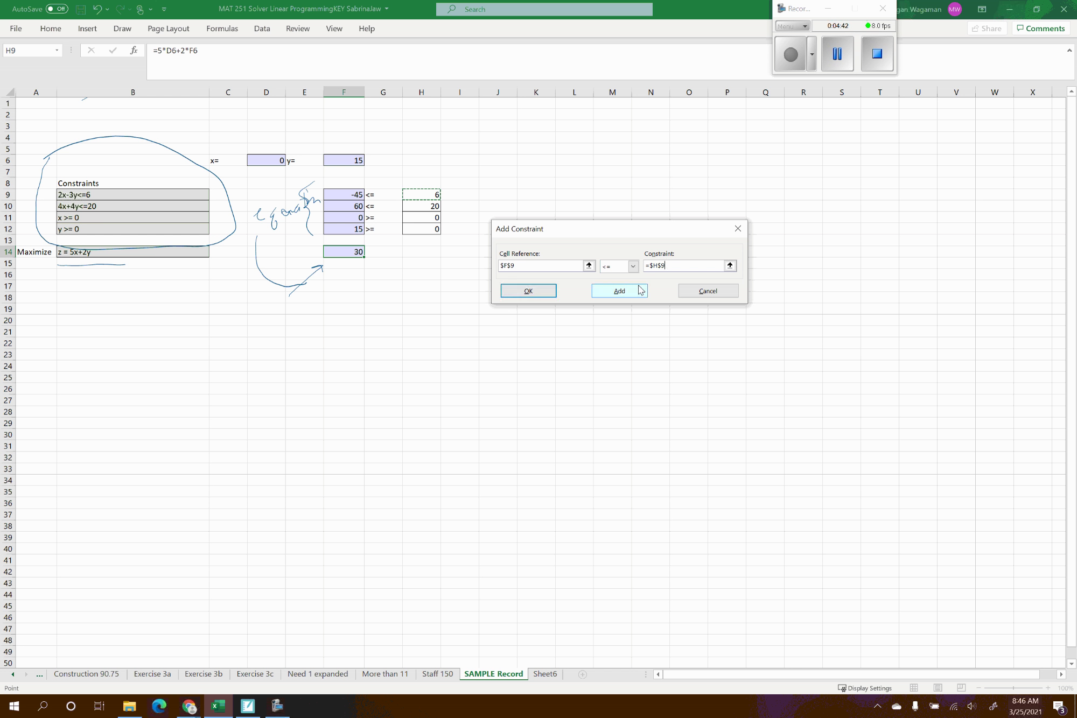
pyautogui.click(622, 292)
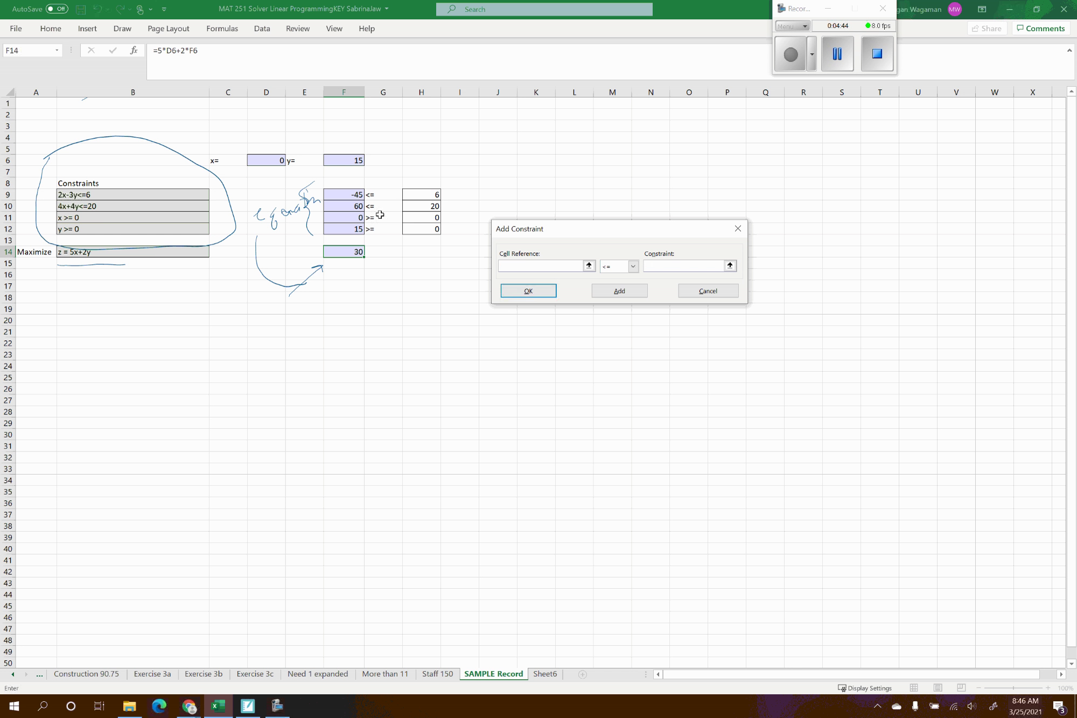
# Add the Solver constraint $F$10 <= $H$10.
pyautogui.click(341, 209)
pyautogui.click(674, 264)
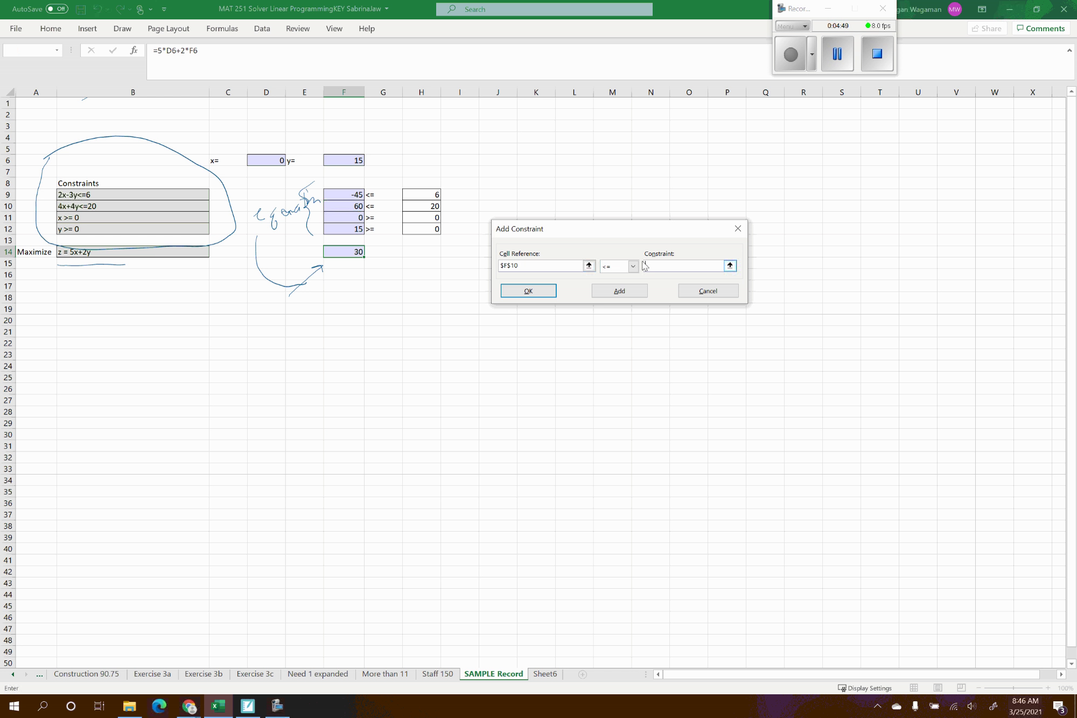
pyautogui.click(414, 207)
pyautogui.click(619, 293)
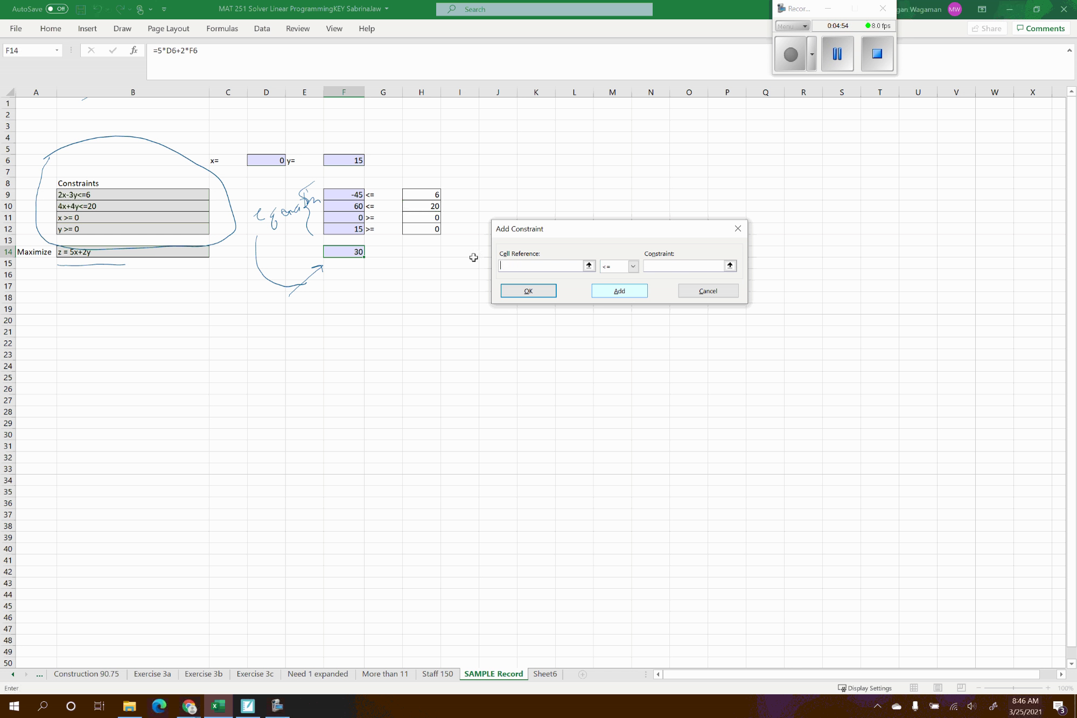
# Add the Solver constraint $F$11 >= $H$11.
pyautogui.click(345, 218)
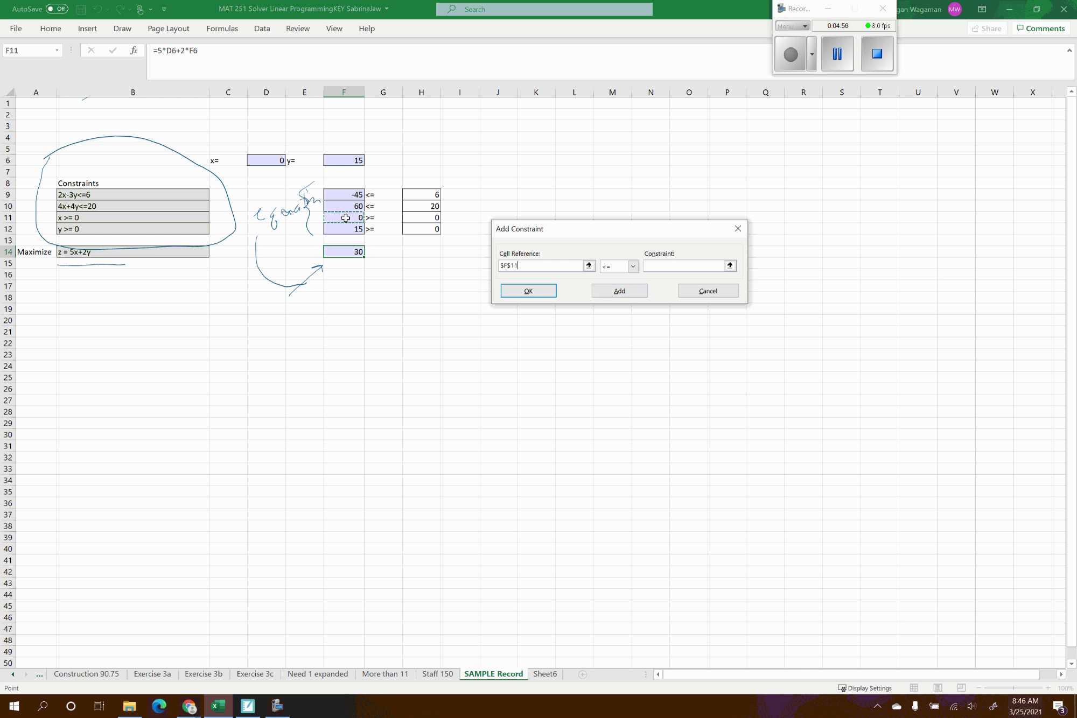
pyautogui.click(634, 268)
pyautogui.click(633, 287)
pyautogui.click(420, 219)
pyautogui.click(619, 291)
# Add the last Solver constraint, $F$12 >= $H$12, and return to the Solver parameters.
pyautogui.click(337, 232)
pyautogui.click(632, 267)
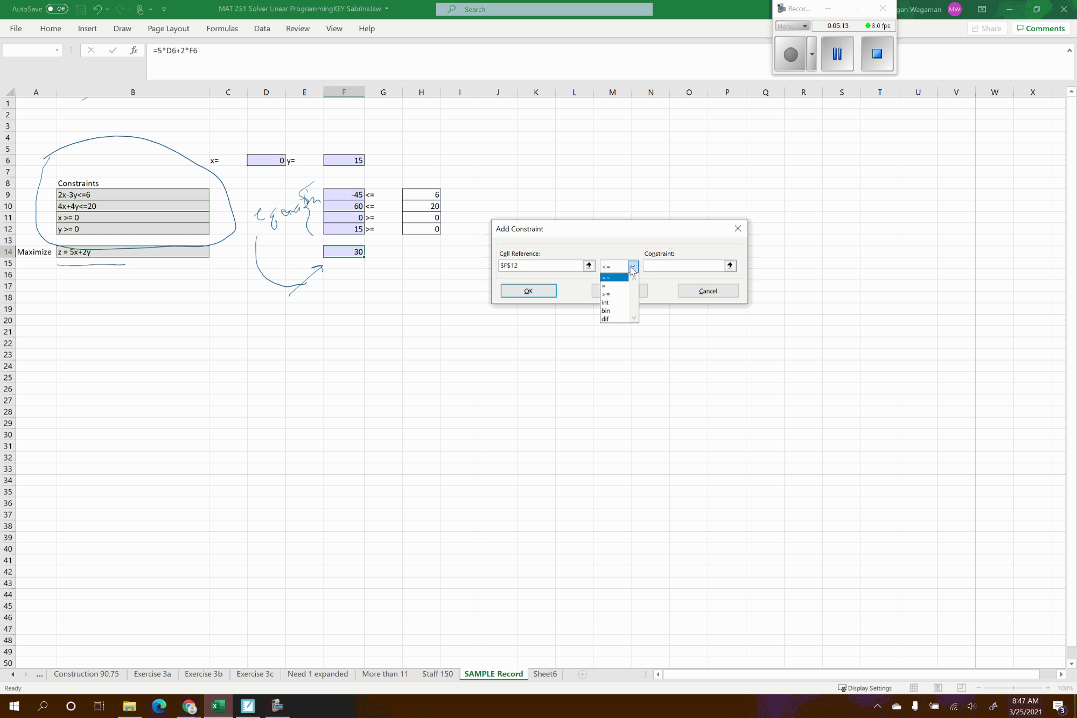
pyautogui.click(625, 295)
pyautogui.click(410, 233)
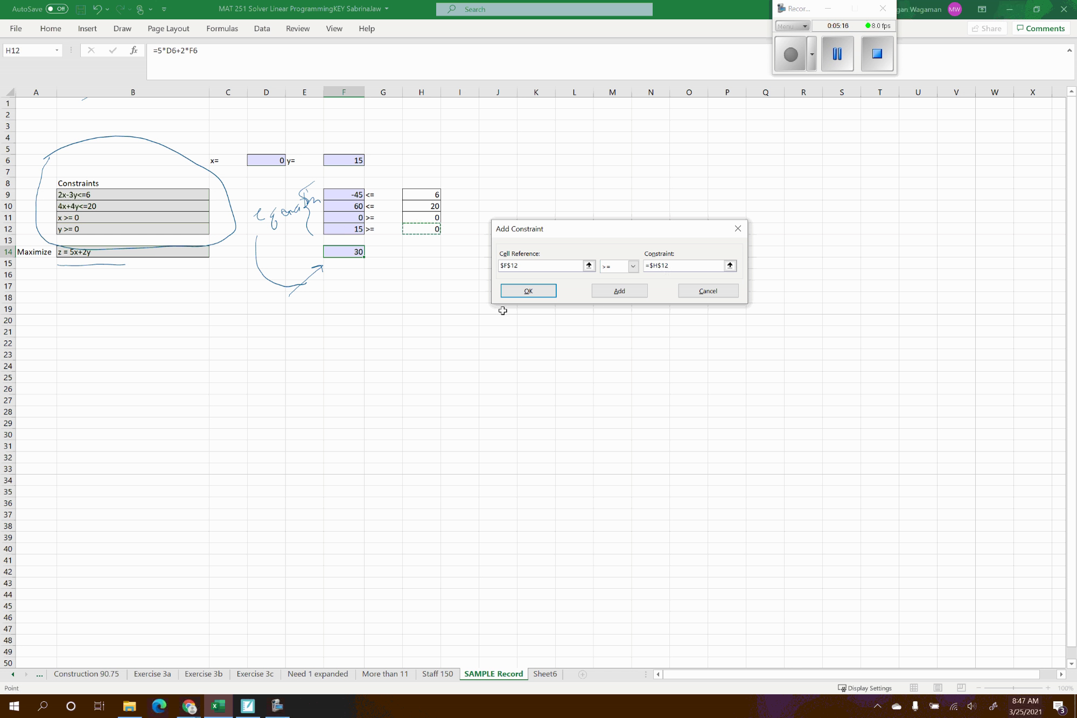
pyautogui.click(529, 291)
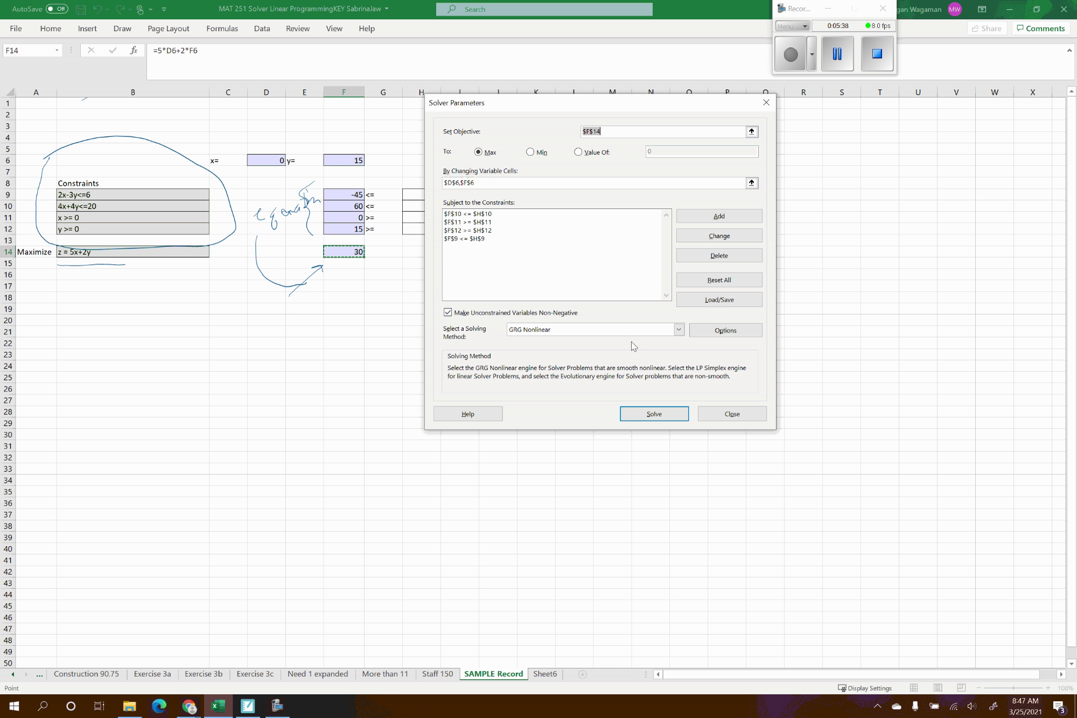
# Set the solving method to Simplex LP, solve the problem and keep the Solver solution.
pyautogui.click(678, 331)
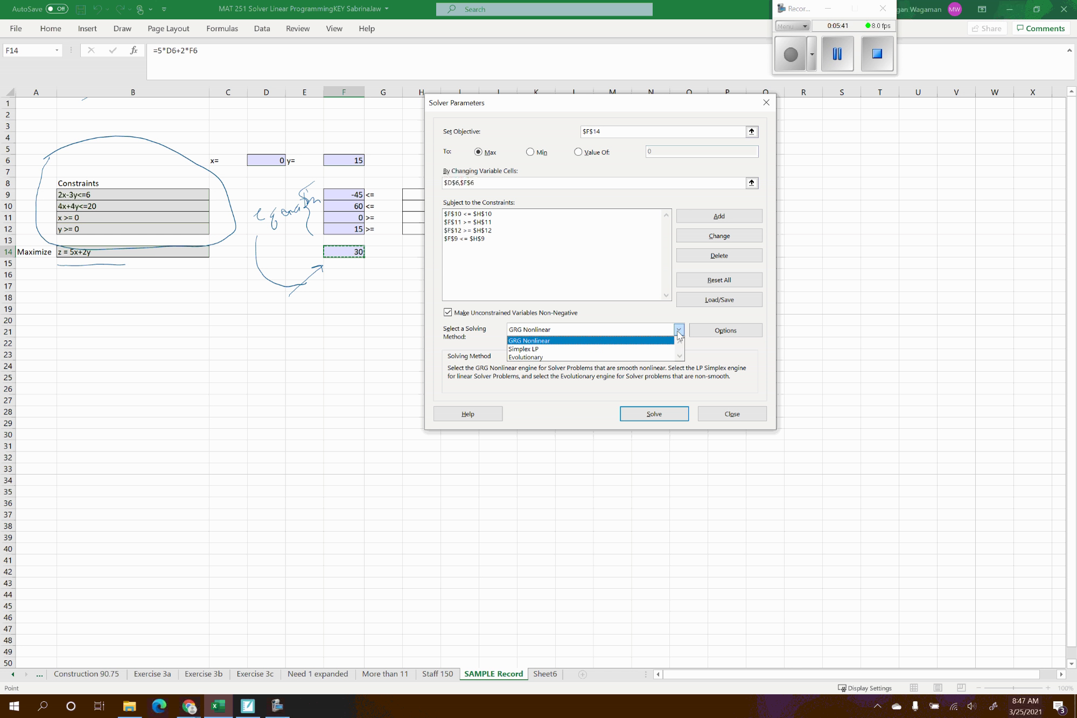
pyautogui.click(537, 350)
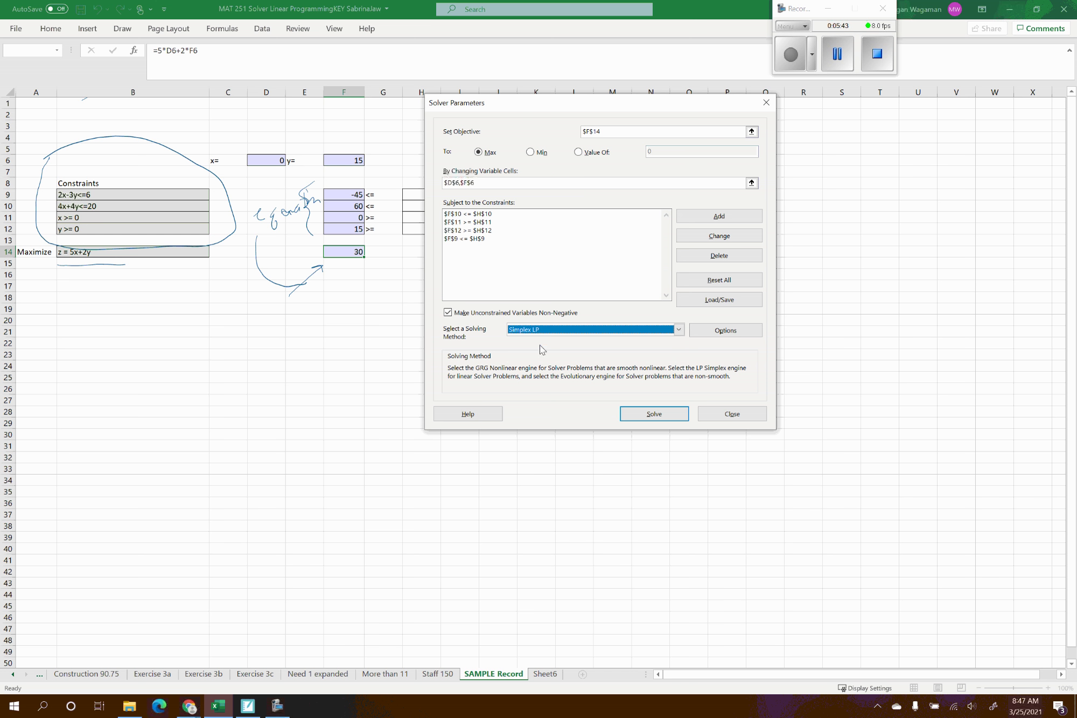
pyautogui.click(654, 417)
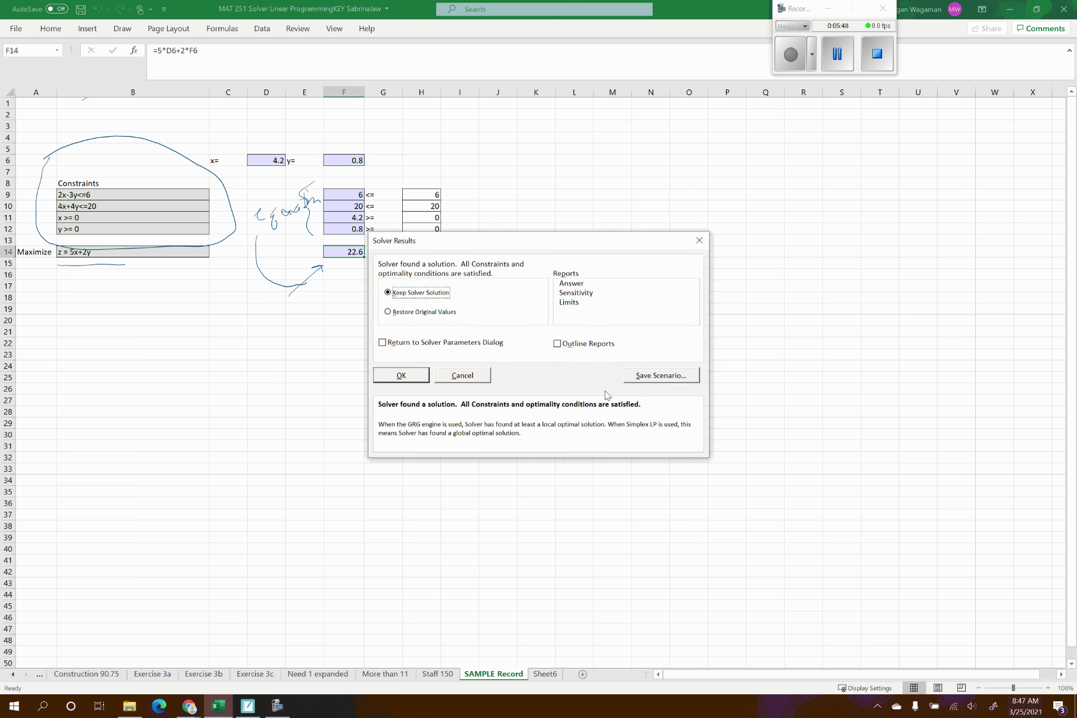
pyautogui.click(401, 374)
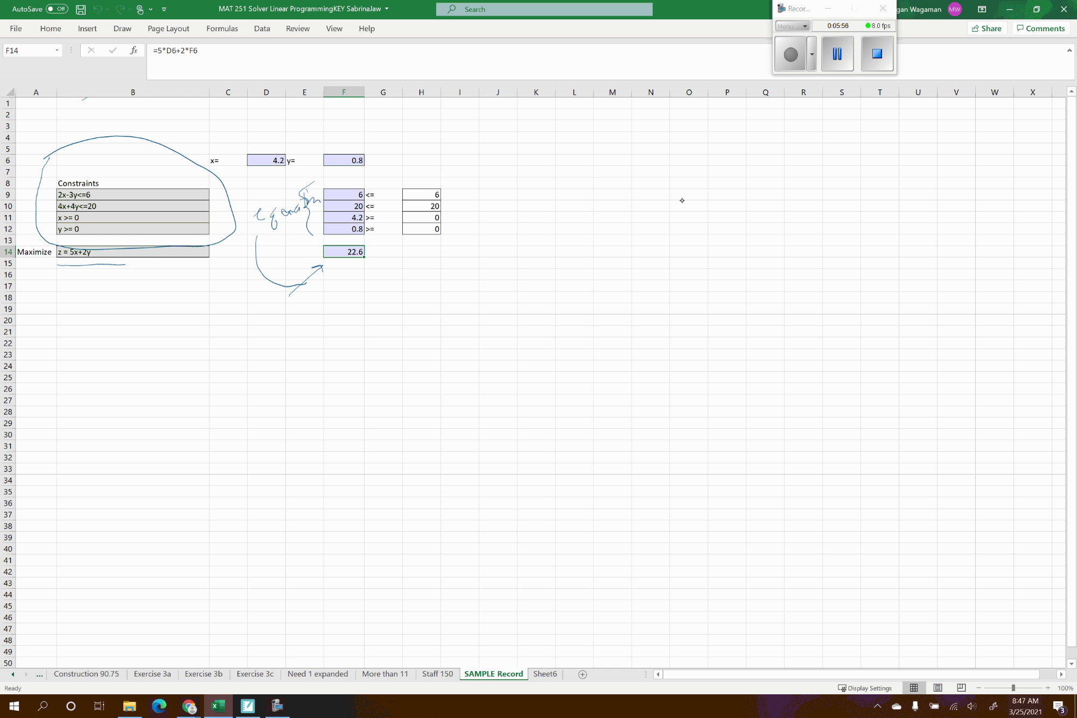
# Draw ink arrows pointing at the x value in D6 and the y value in F6, and circle the objective value in F14.
pyautogui.moveTo(266, 137); pyautogui.dragTo(276, 144)
pyautogui.moveTo(373, 120); pyautogui.dragTo(349, 145)
pyautogui.moveTo(348, 138); pyautogui.dragTo(360, 139)
pyautogui.moveTo(338, 239)
pyautogui.mouseDown()
pyautogui.moveTo(379, 291)
pyautogui.moveTo(357, 236)
pyautogui.mouseUp()
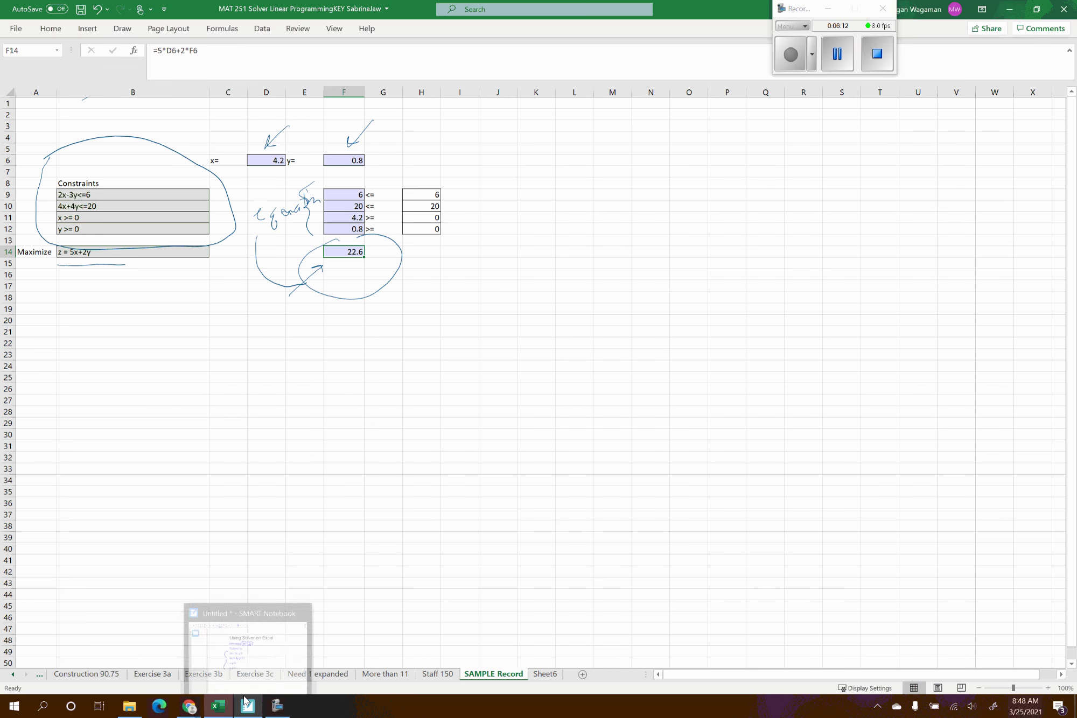
# Switch to the Desmos graphing calculator and graph the inequality 2x − 3y ≤ 6 in the first expression line.
pyautogui.moveTo(195, 712)
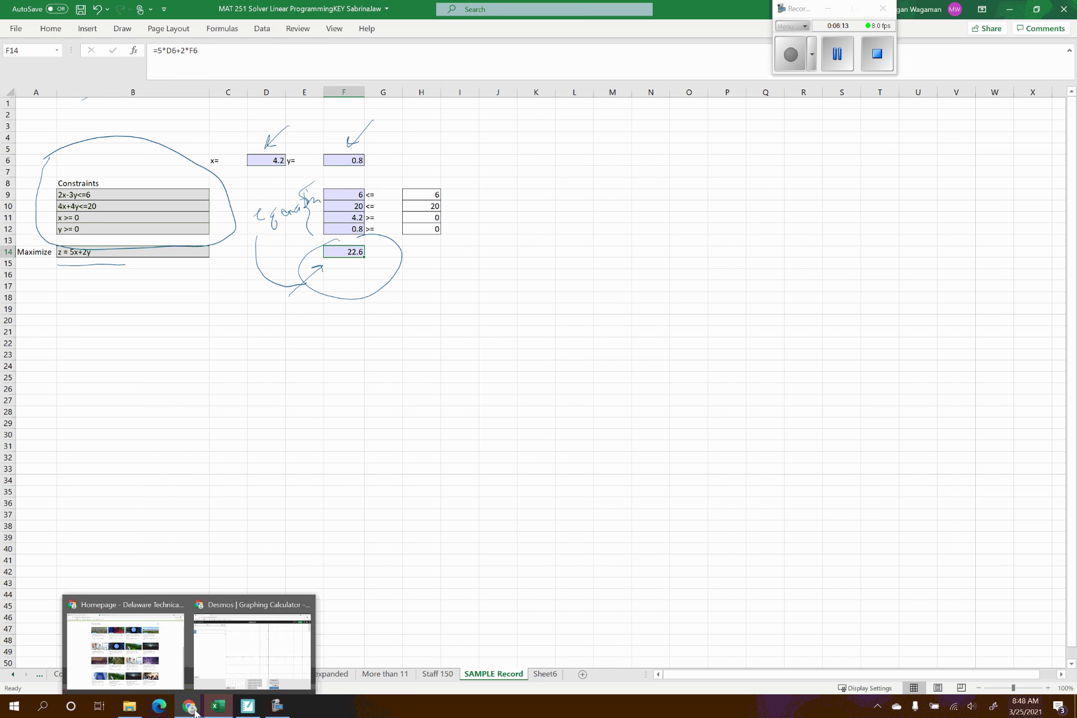
pyautogui.click(253, 652)
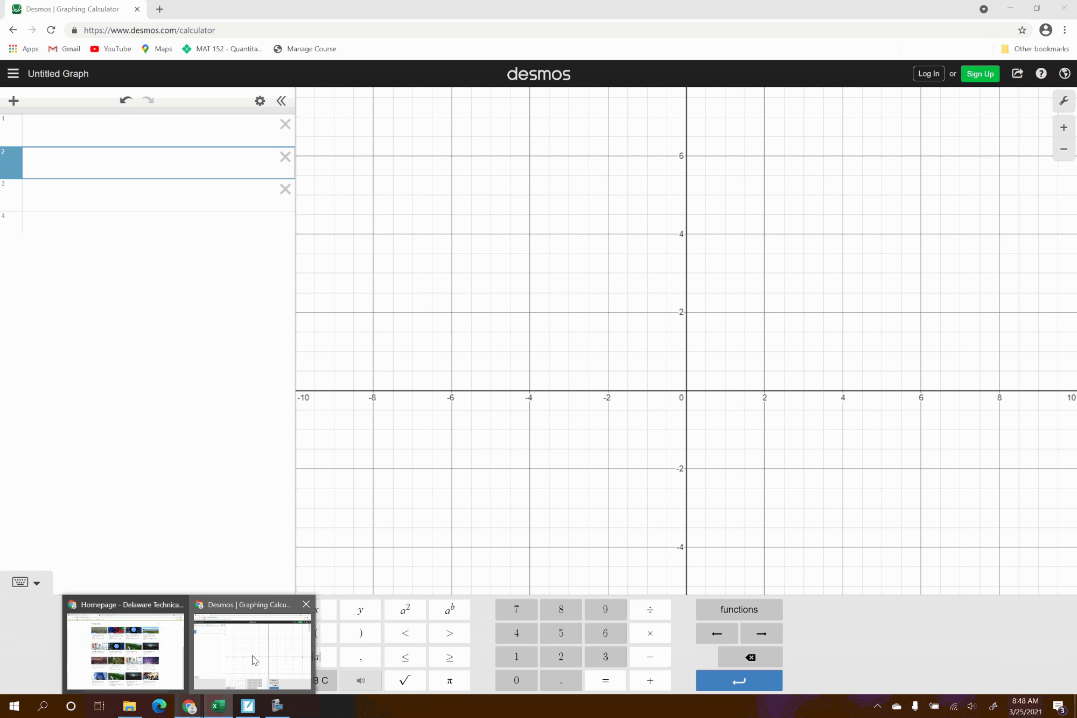
pyautogui.click(41, 134)
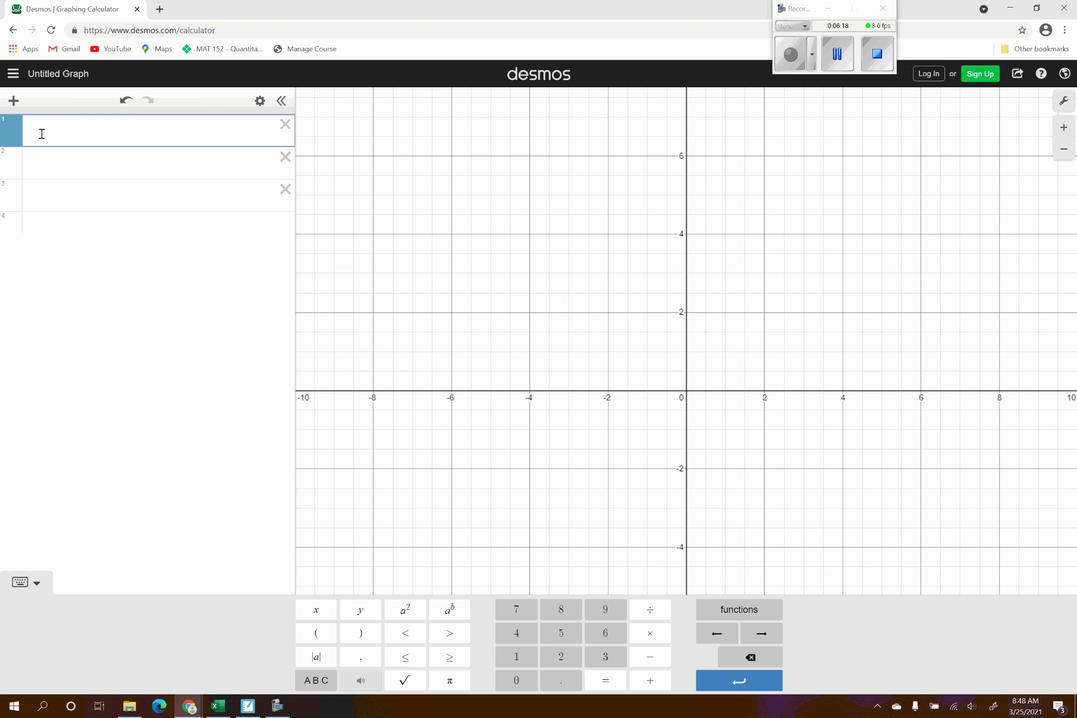
pyautogui.write('2')
pyautogui.write('x-3')
pyautogui.write('y')
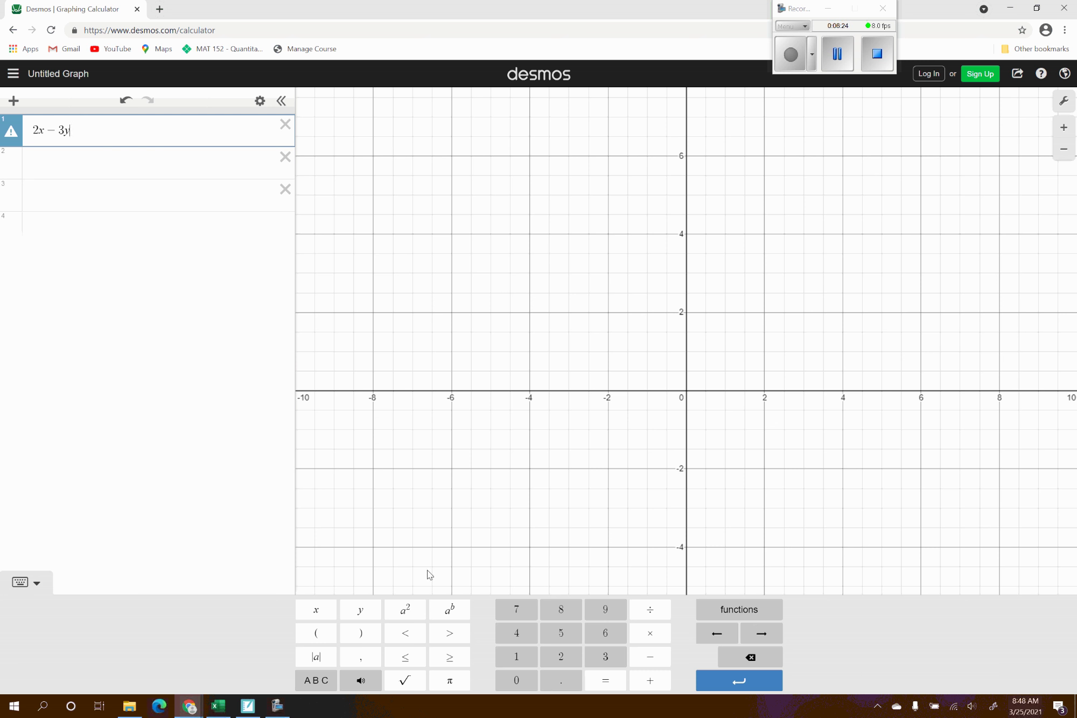
pyautogui.click(412, 666)
pyautogui.press('Return')
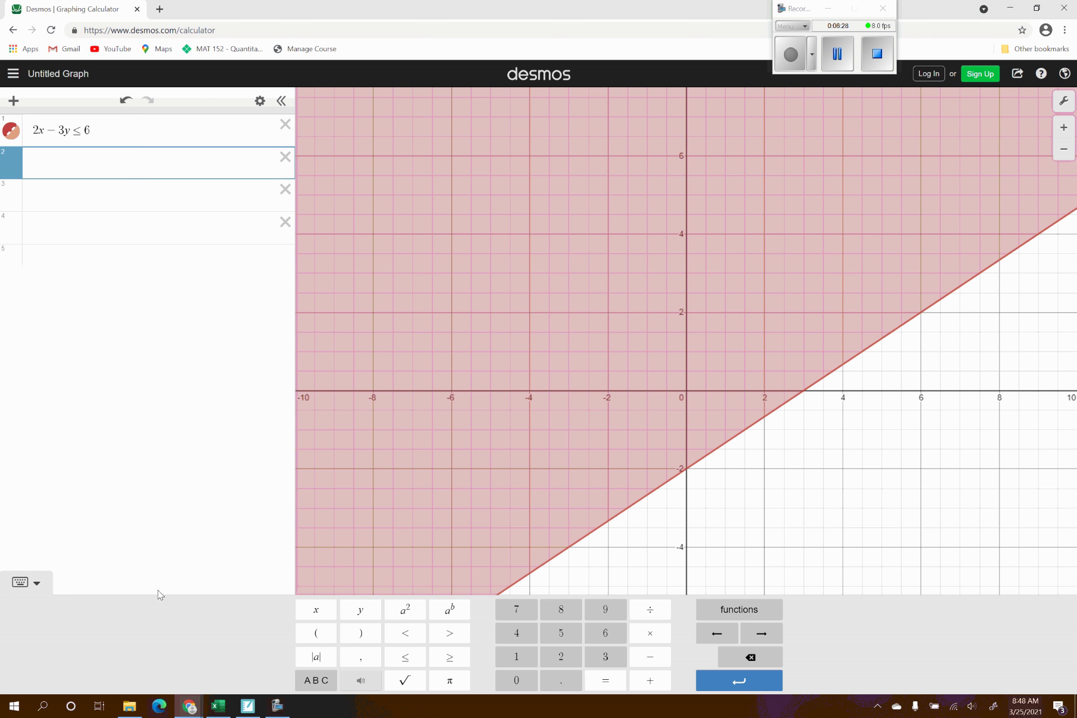
# Graph the inequality 4x + 4y ≤ 20 in the second expression line.
pyautogui.write('4x')
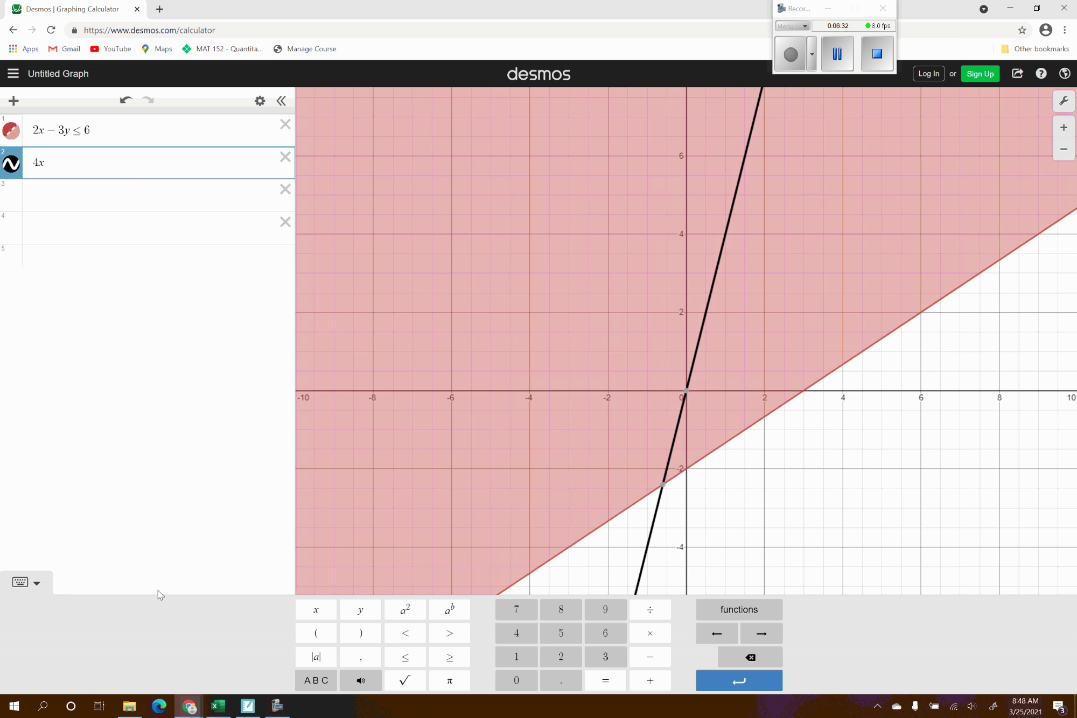
pyautogui.write('+4y')
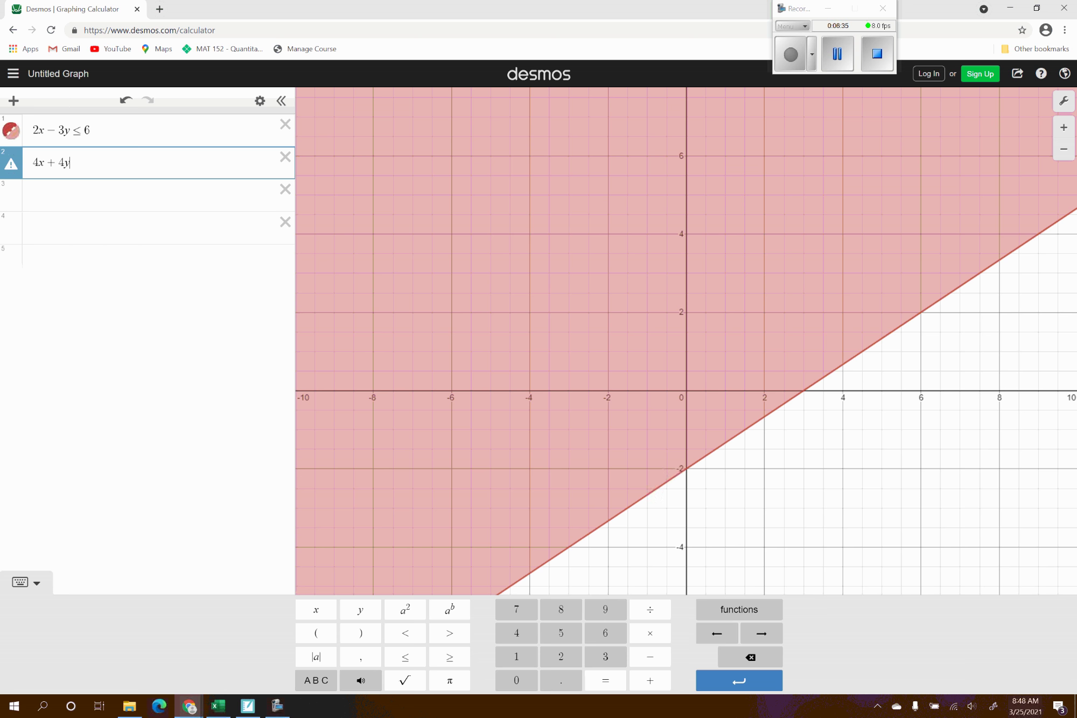
pyautogui.write('<=20')
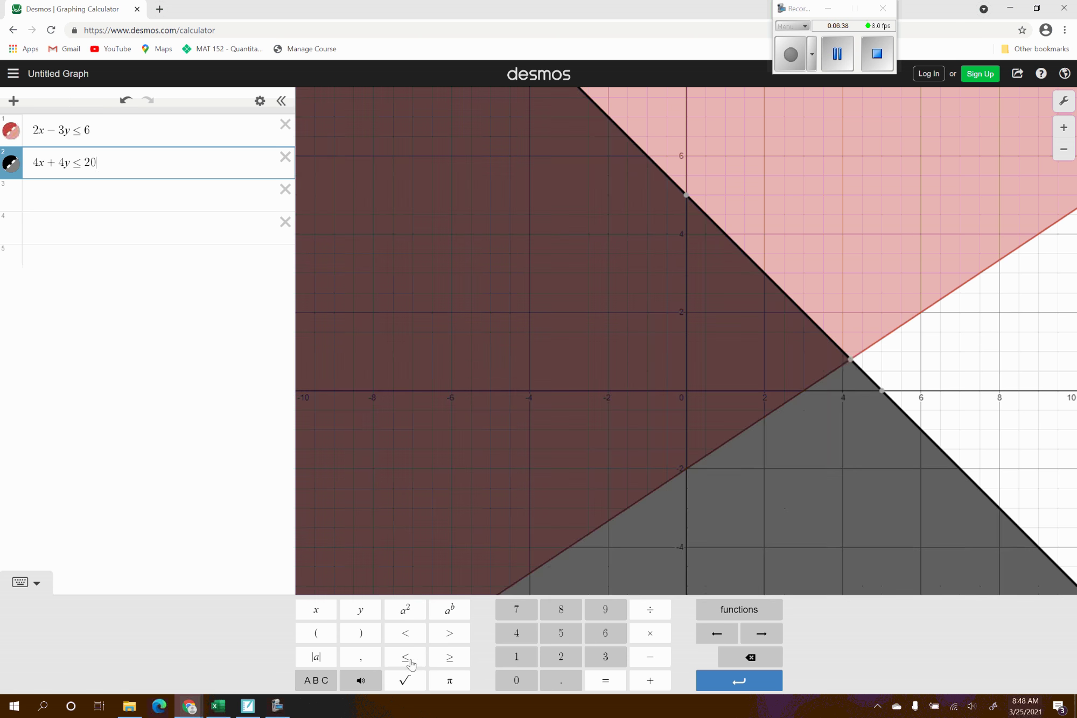
pyautogui.press('Return')
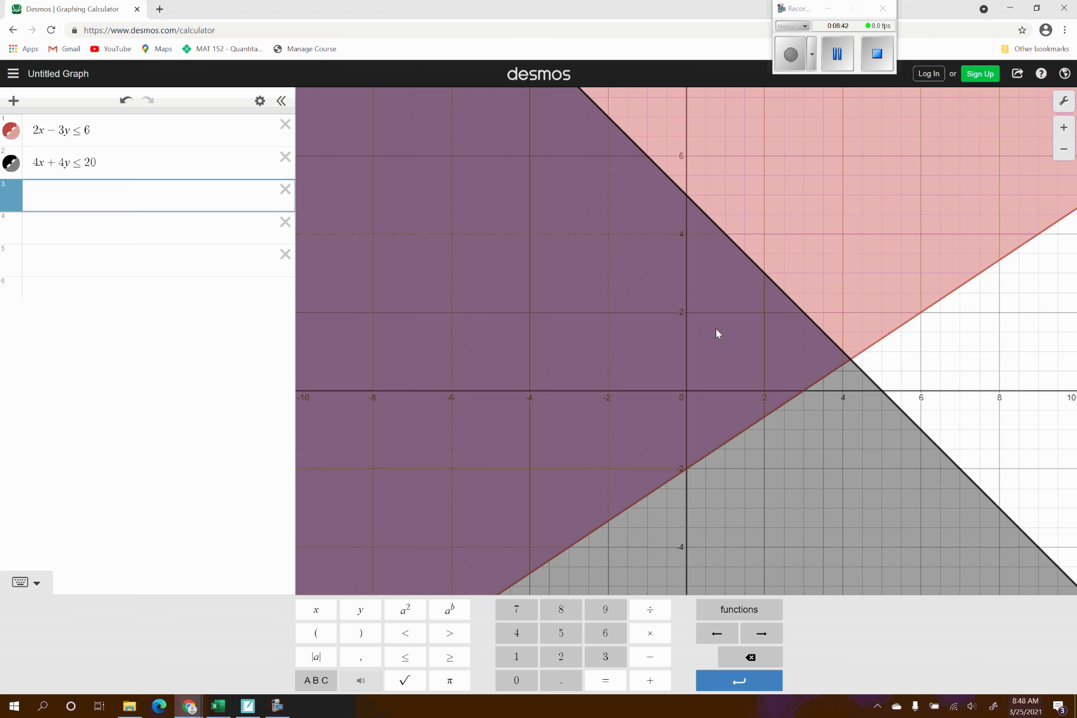
# Graph the inequality x ≥ 0 in the third expression line.
pyautogui.moveTo(716, 330)
pyautogui.mouseDown()
pyautogui.moveTo(626, 381)
pyautogui.moveTo(726, 338)
pyautogui.mouseUp()
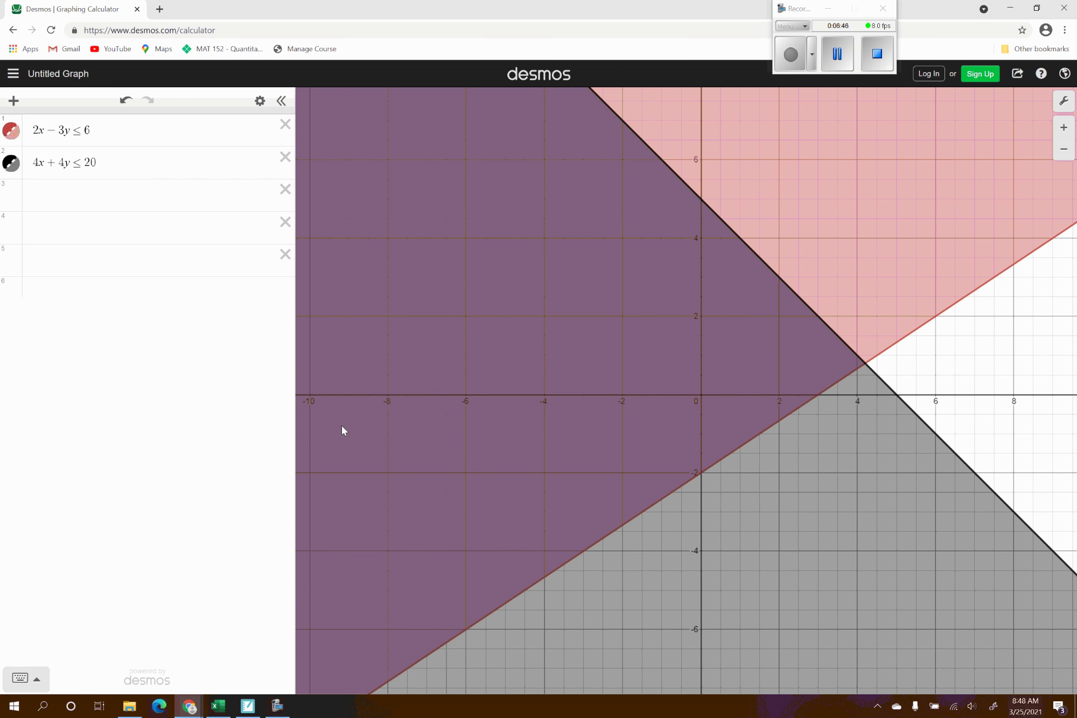
pyautogui.click(49, 193)
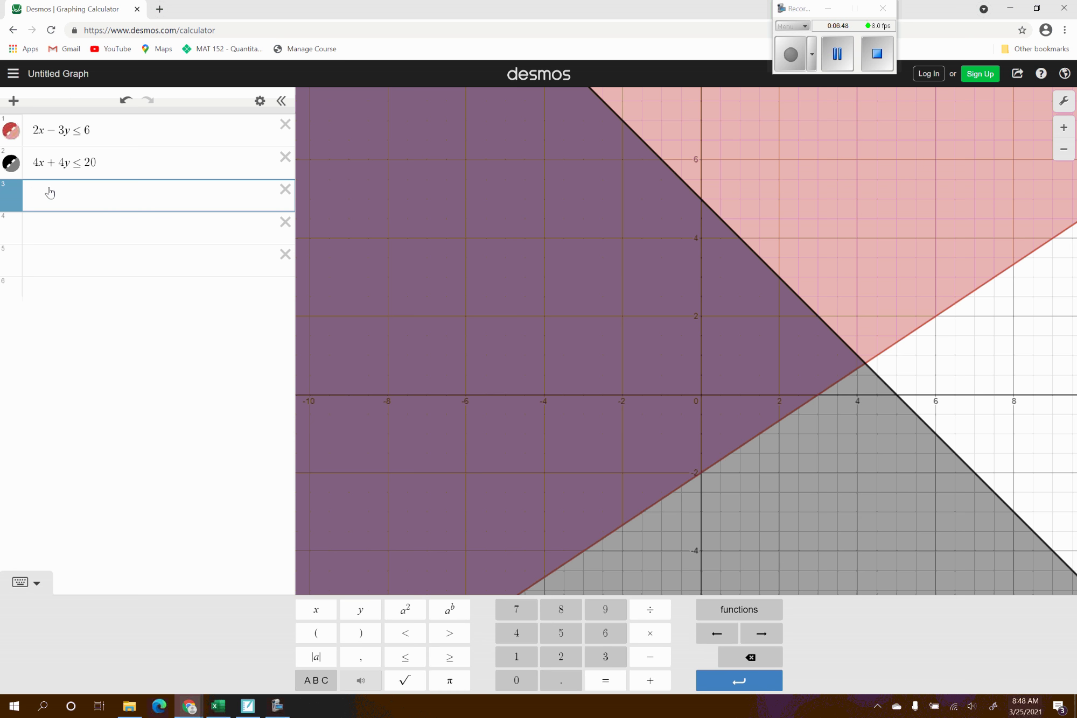
pyautogui.write('x')
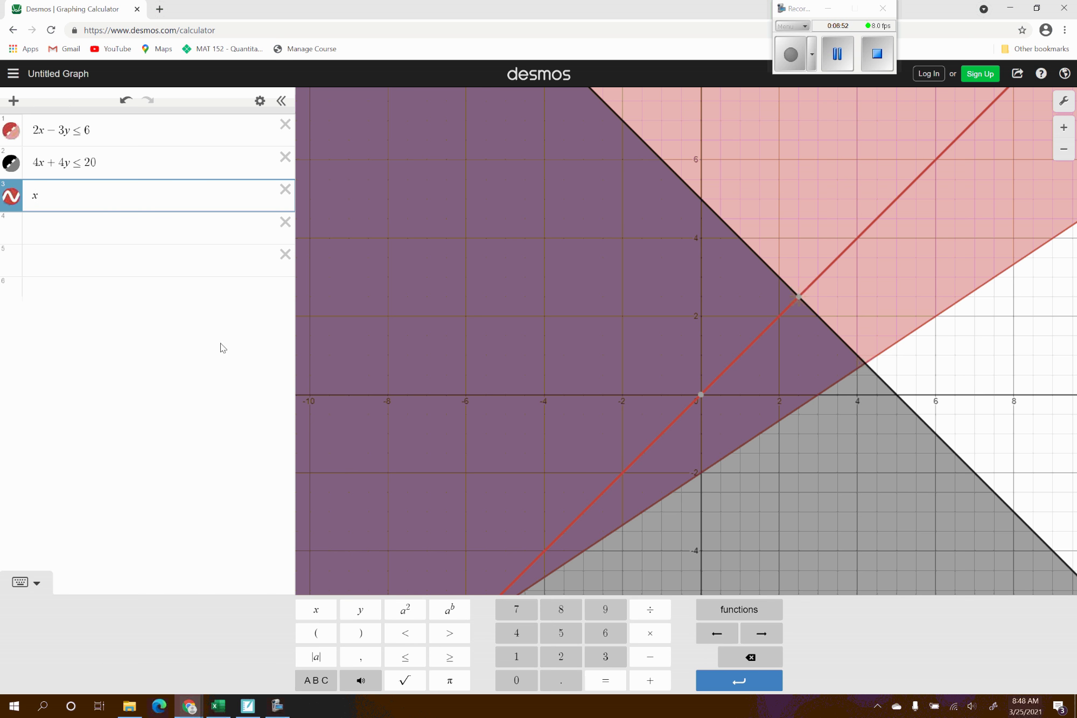
pyautogui.click(458, 656)
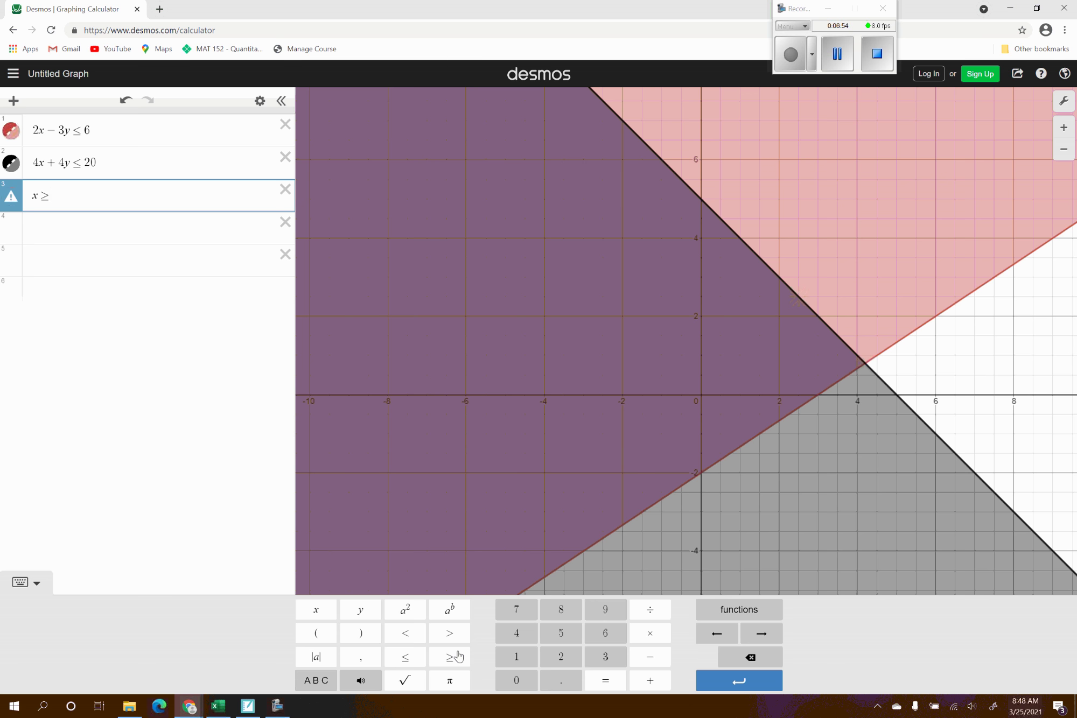
pyautogui.write('0')
pyautogui.press('Return')
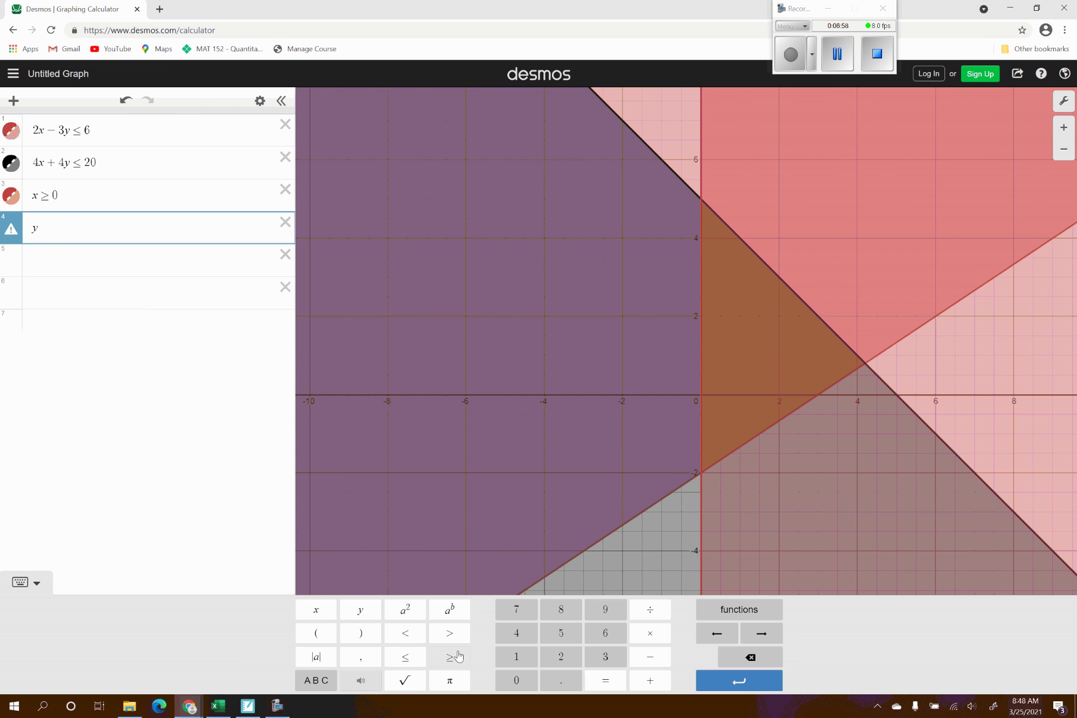
# Graph the inequality y ≥ 0 in the fourth expression line.
pyautogui.write('y')
pyautogui.click(458, 658)
pyautogui.write('0')
pyautogui.press('Return')
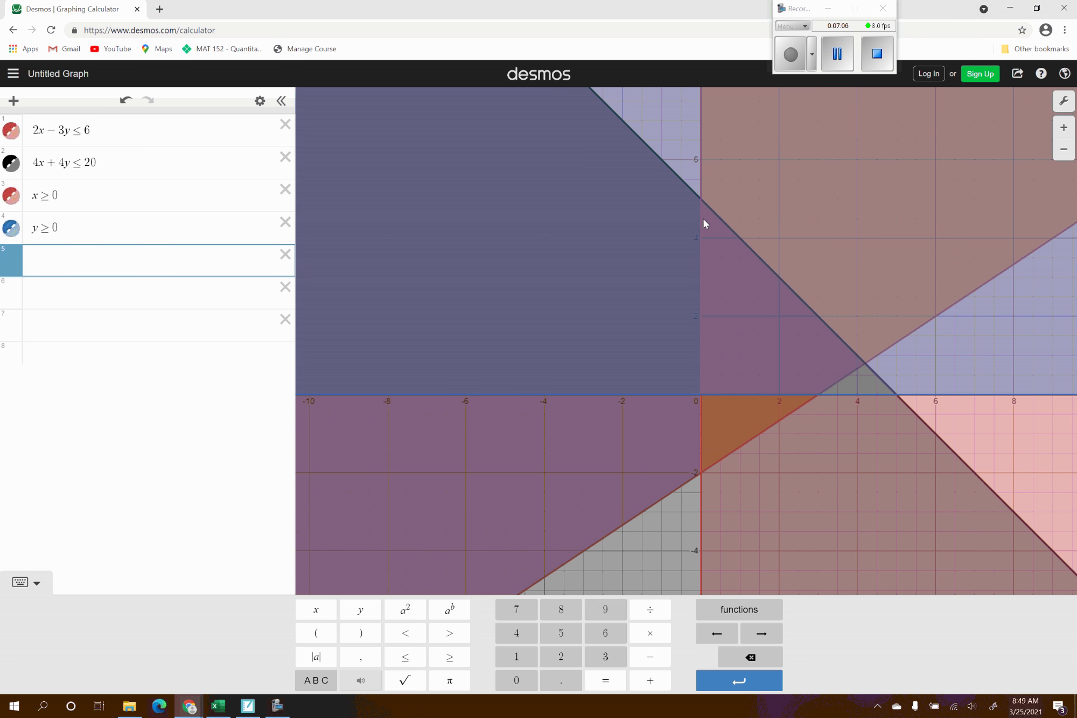
# Check the coordinates of the feasible region's corner points on the graph, including the intersection of the two slanted boundary lines.
pyautogui.click(700, 199)
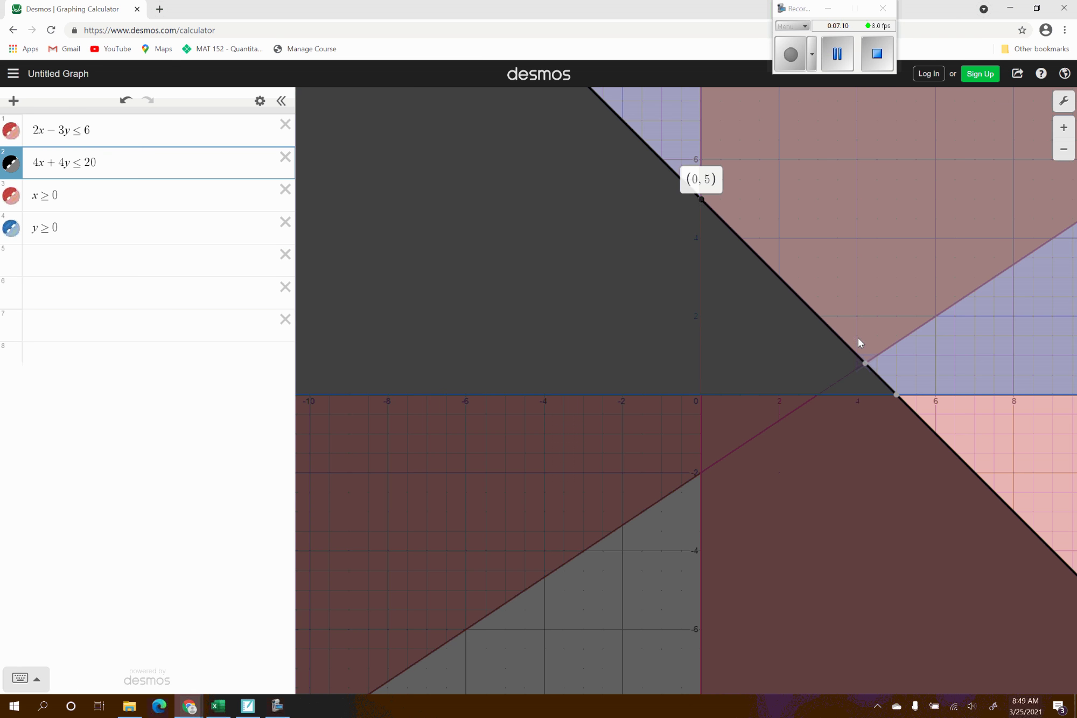
pyautogui.moveTo(866, 366)
pyautogui.click(819, 396)
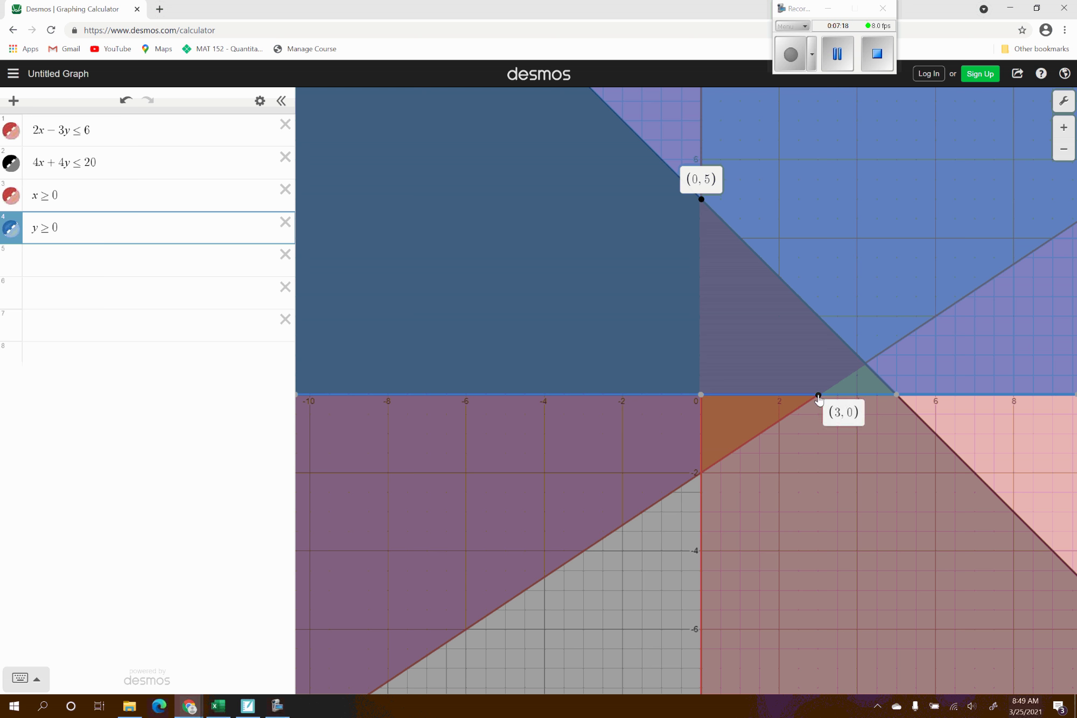
pyautogui.moveTo(705, 398)
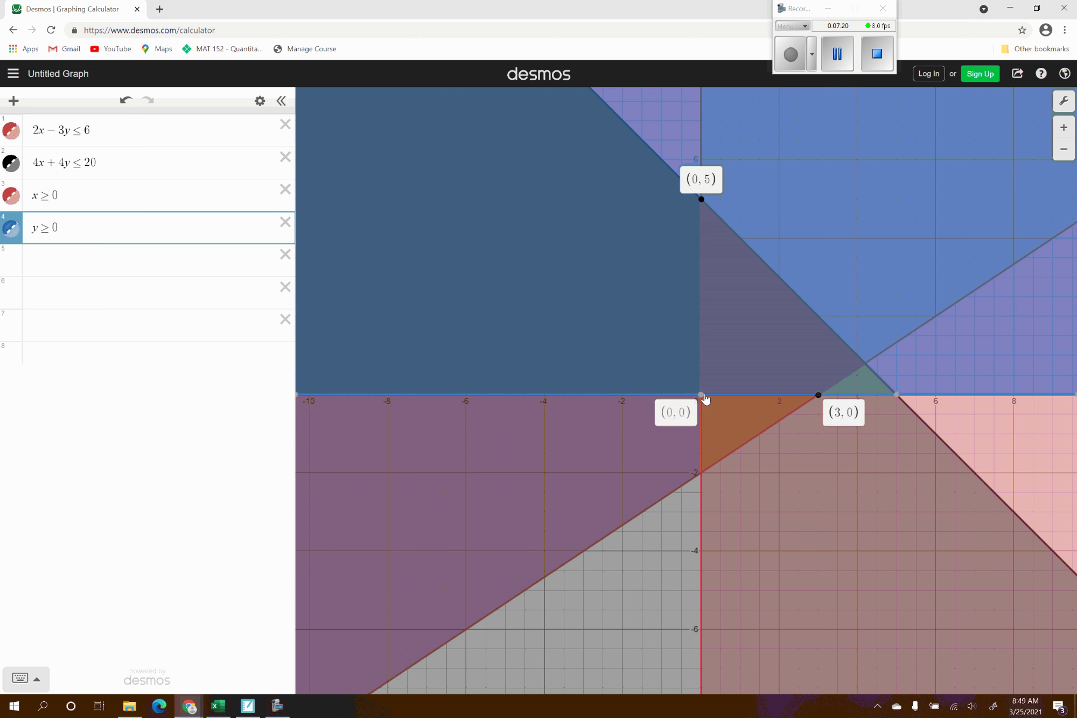
pyautogui.click(864, 362)
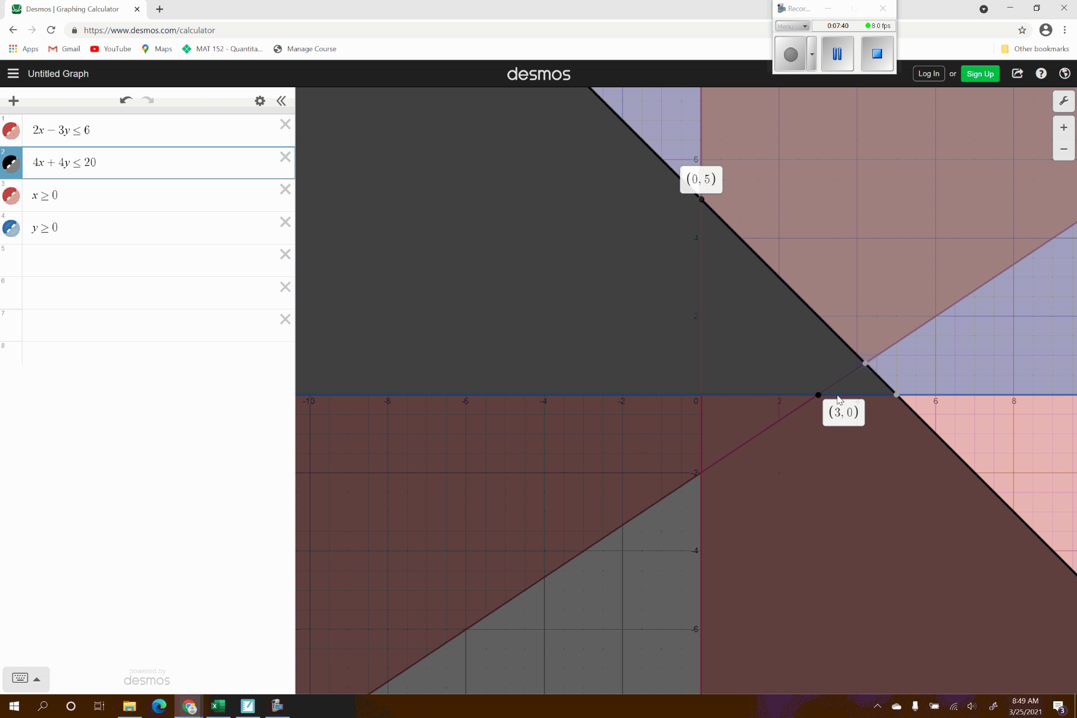
pyautogui.moveTo(868, 365)
# Switch back to the Excel workbook and review the constraint and objective formulas in column F against the written constraints in column B.
pyautogui.moveTo(225, 712)
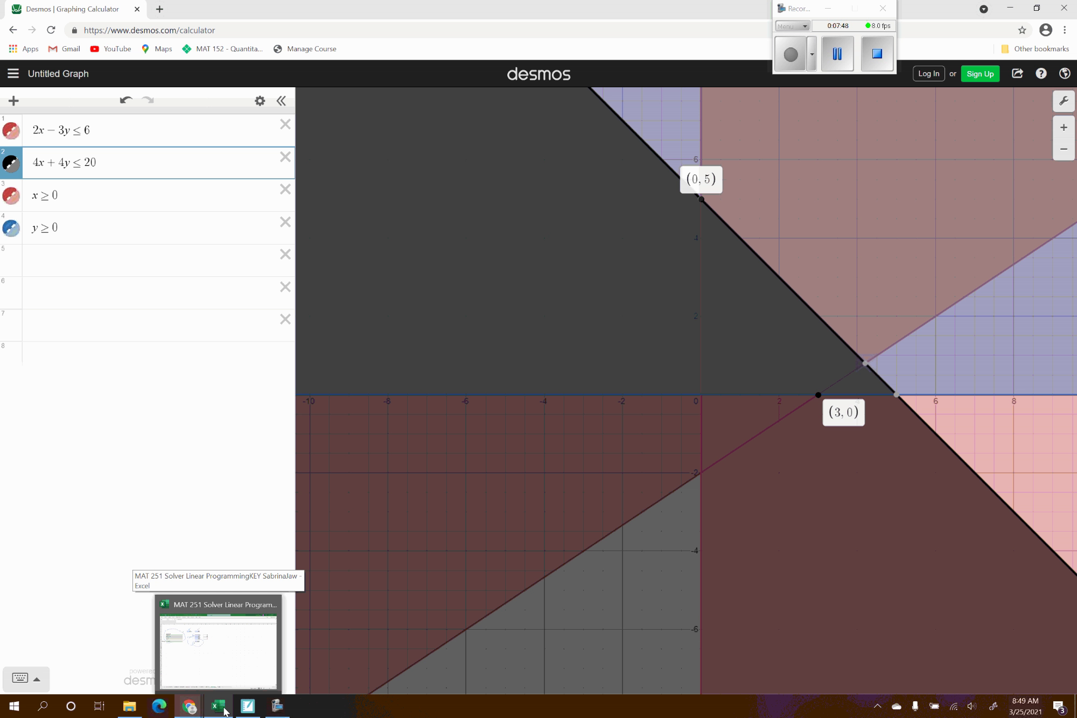
pyautogui.moveTo(220, 683)
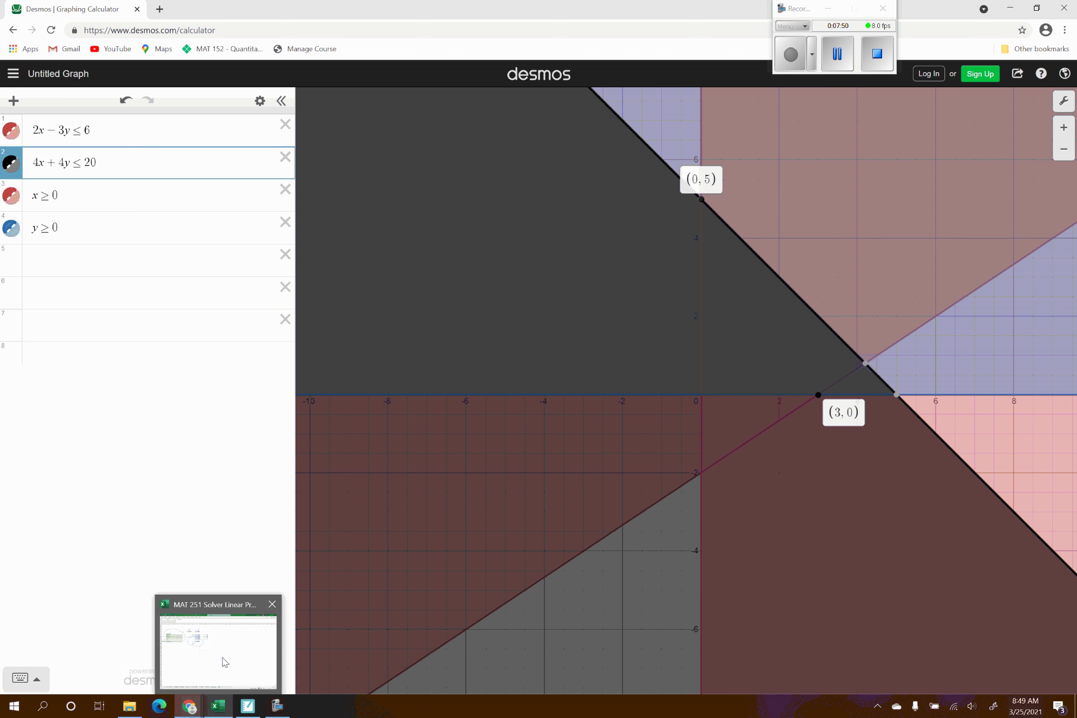
pyautogui.click(225, 669)
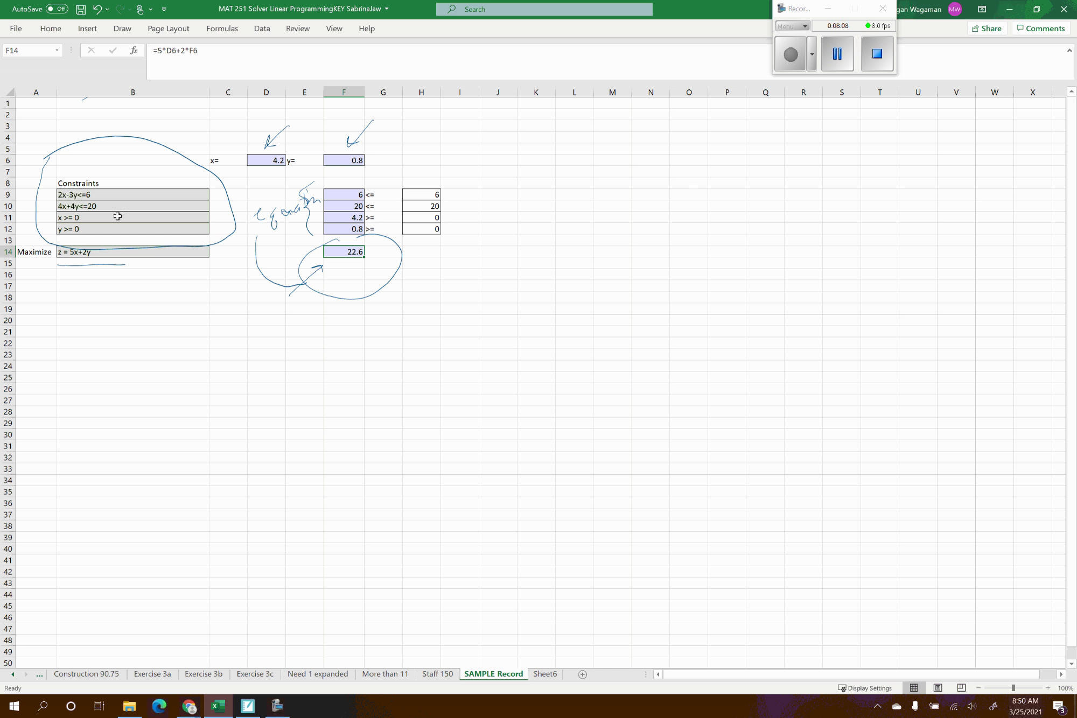
pyautogui.click(349, 195)
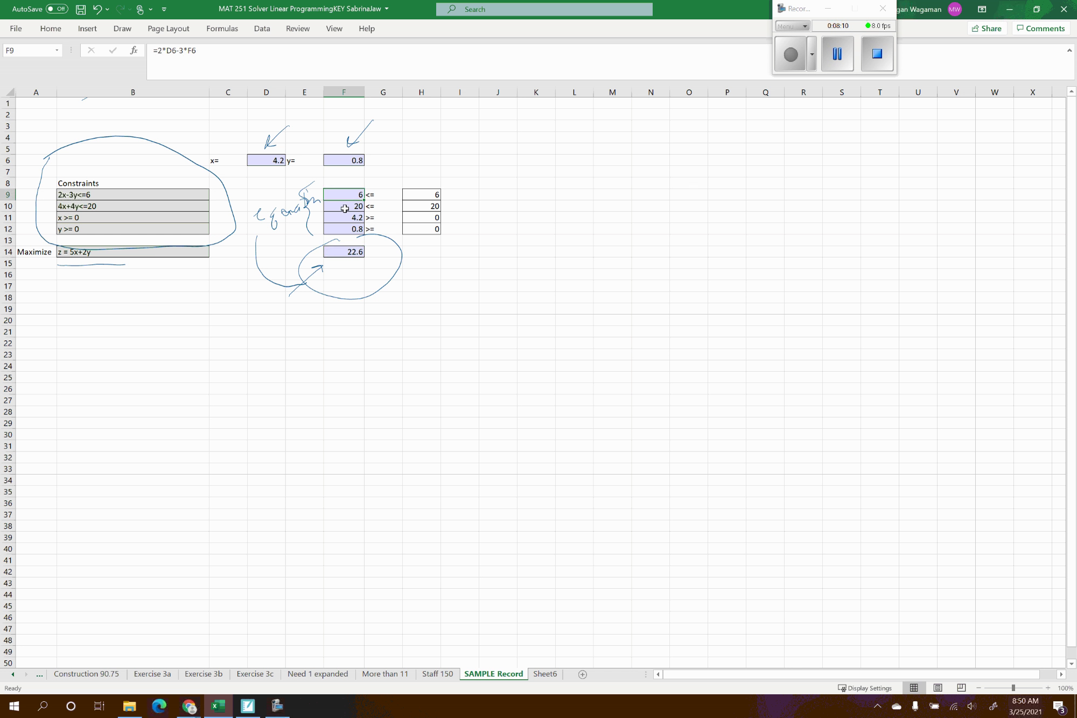
pyautogui.click(345, 209)
pyautogui.click(349, 215)
pyautogui.click(340, 244)
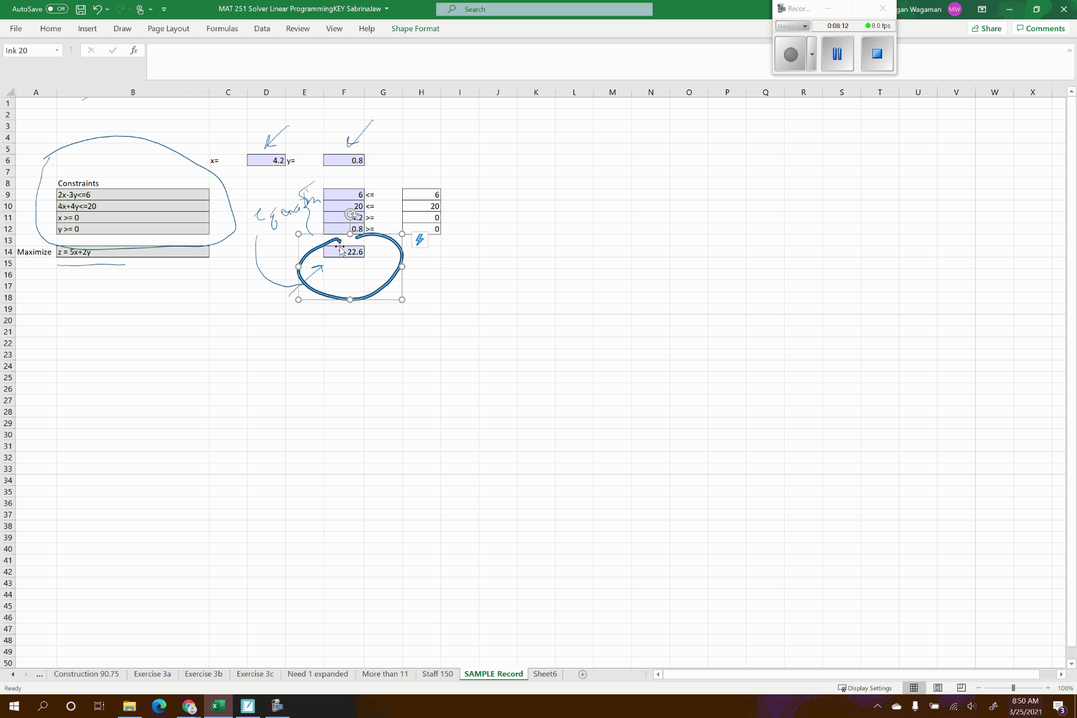
pyautogui.click(341, 251)
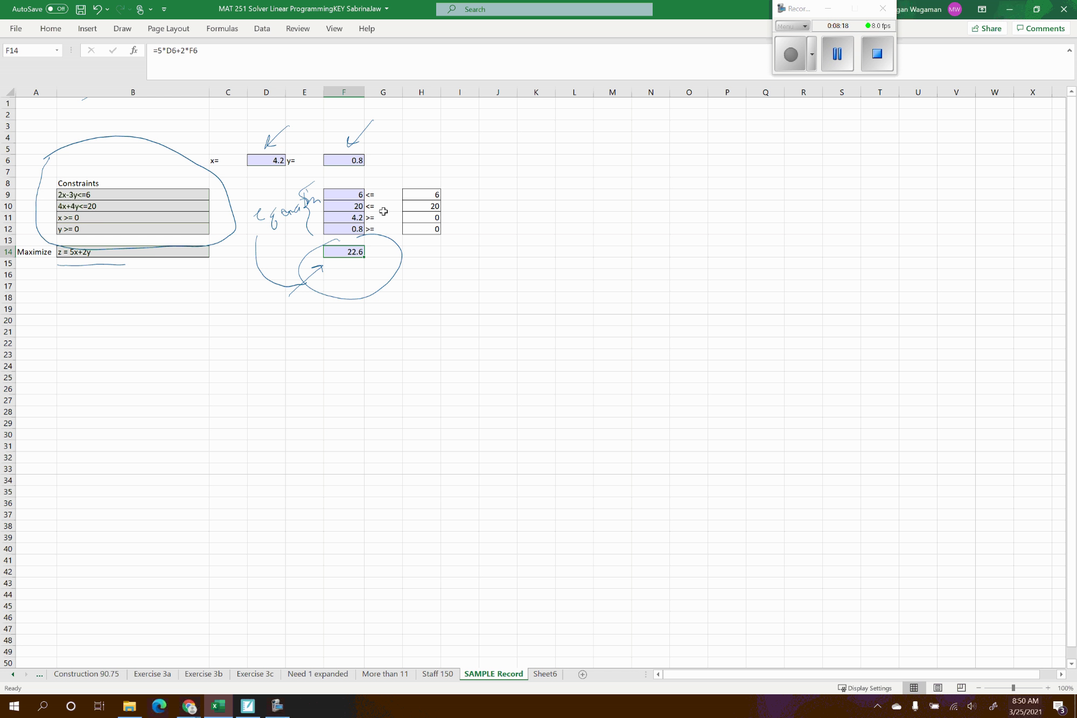
pyautogui.click(96, 196)
pyautogui.click(97, 207)
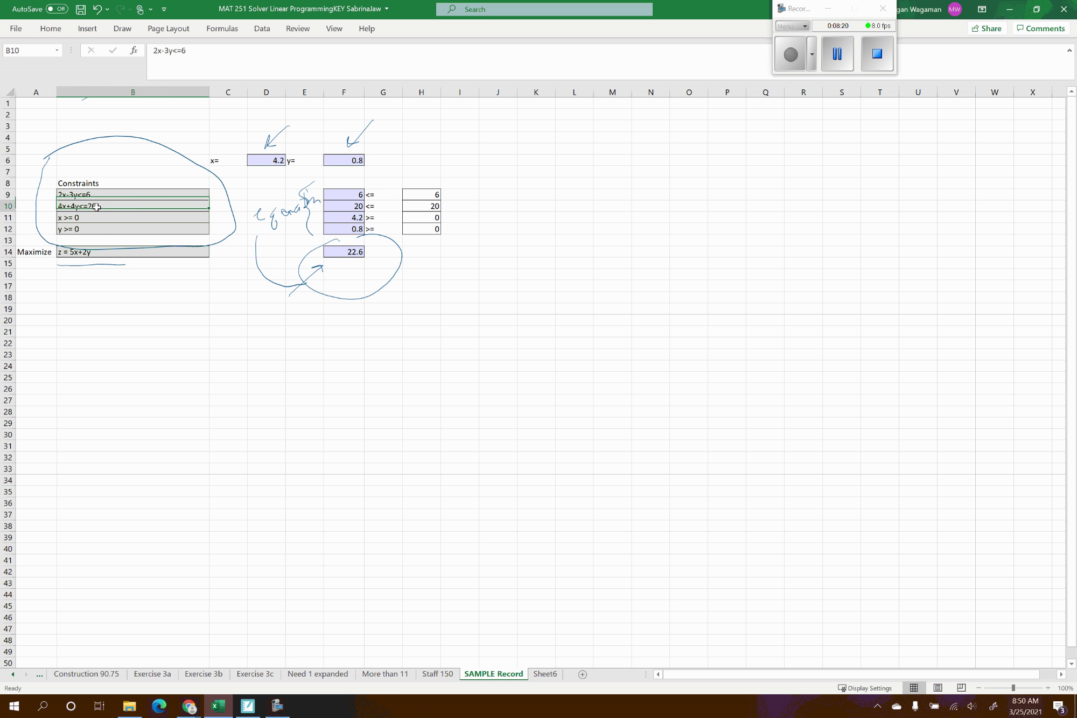
pyautogui.click(97, 218)
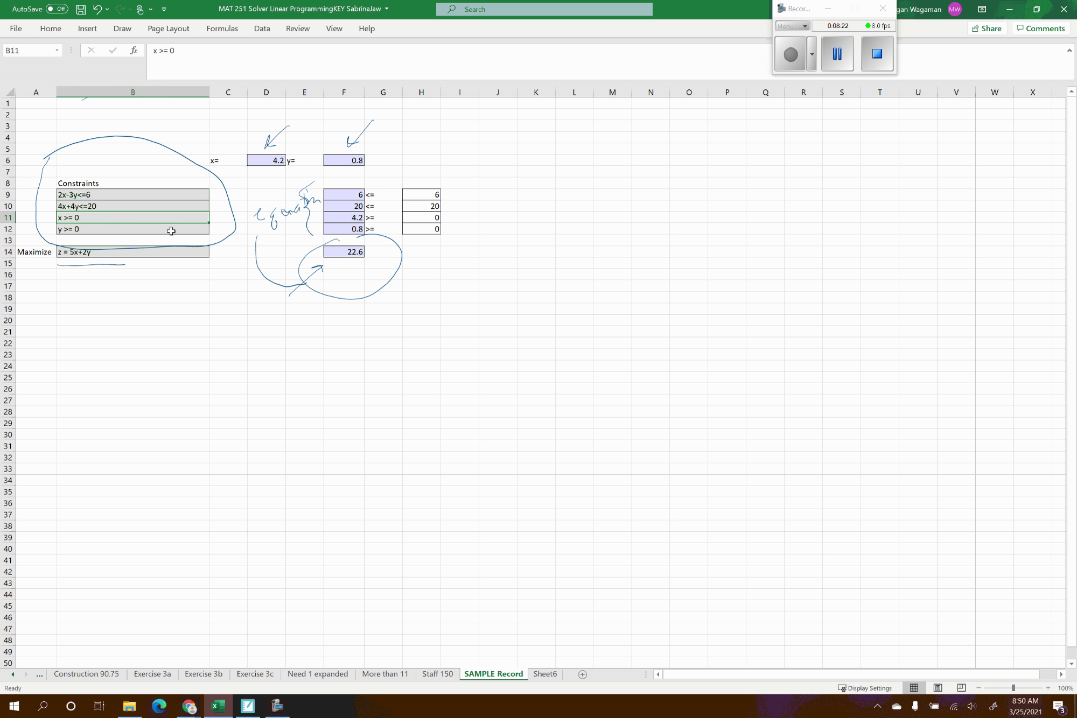